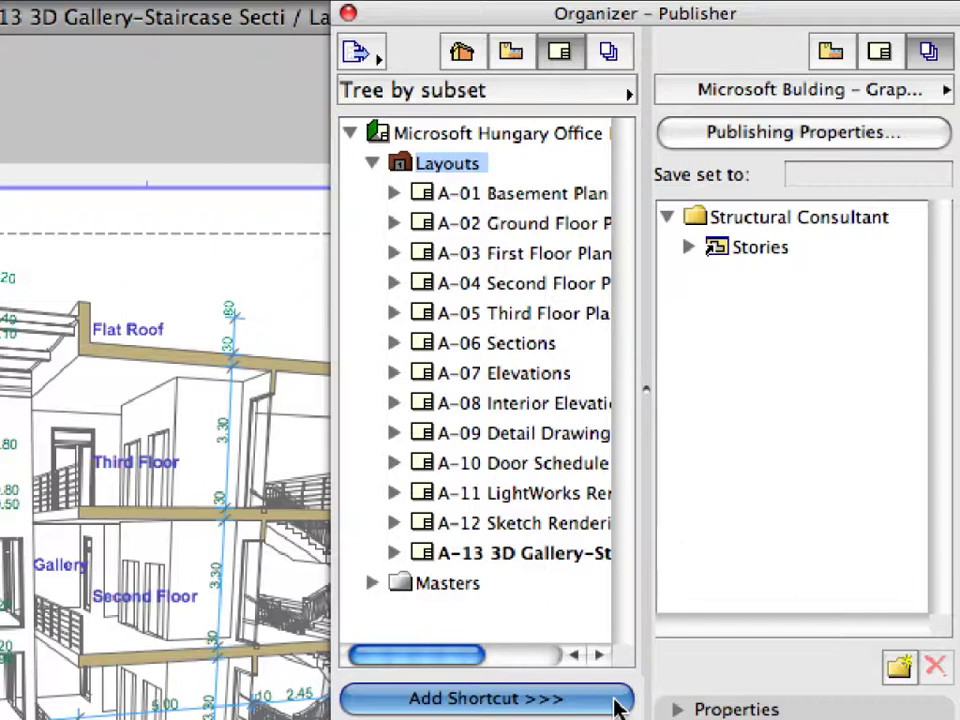
- Add the Layouts folder to the Microsoft Building set and check its publishing method options
click(617, 701)
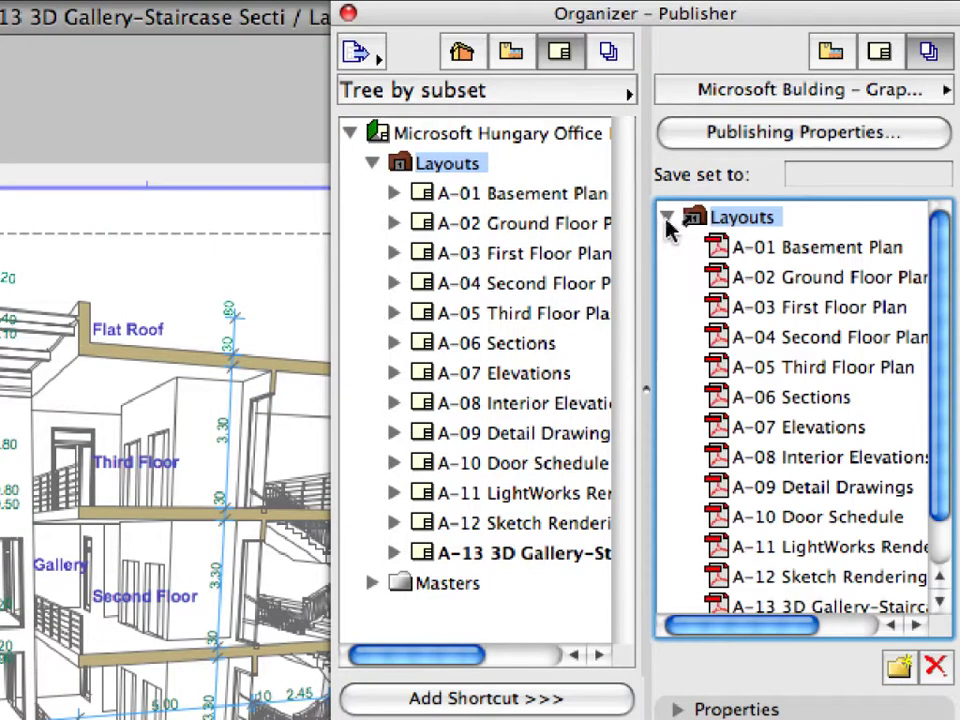
click(925, 148)
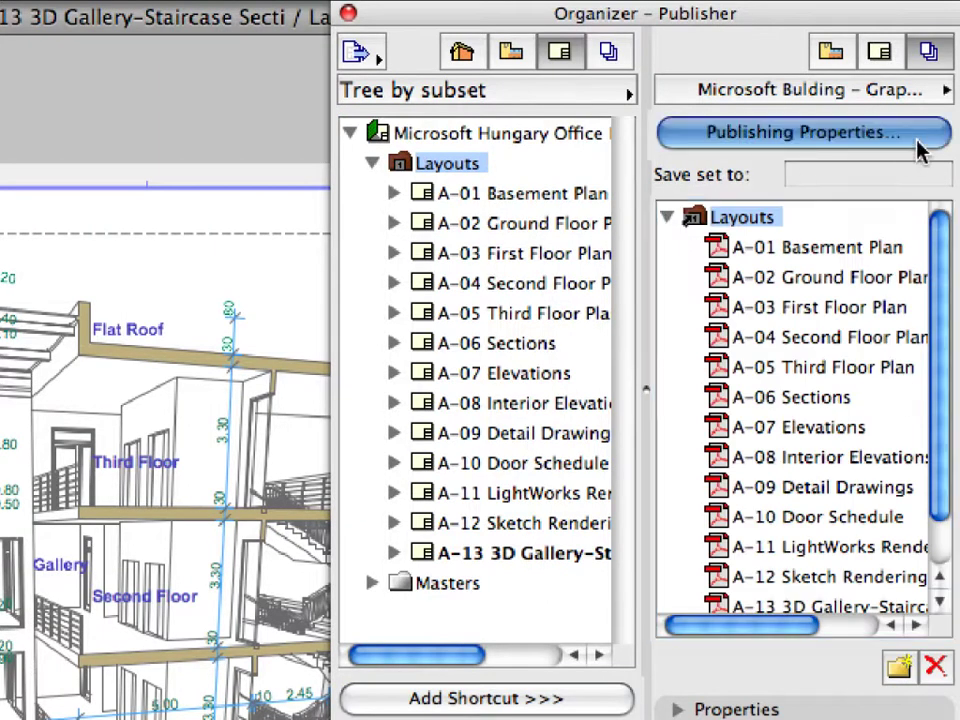
click(710, 98)
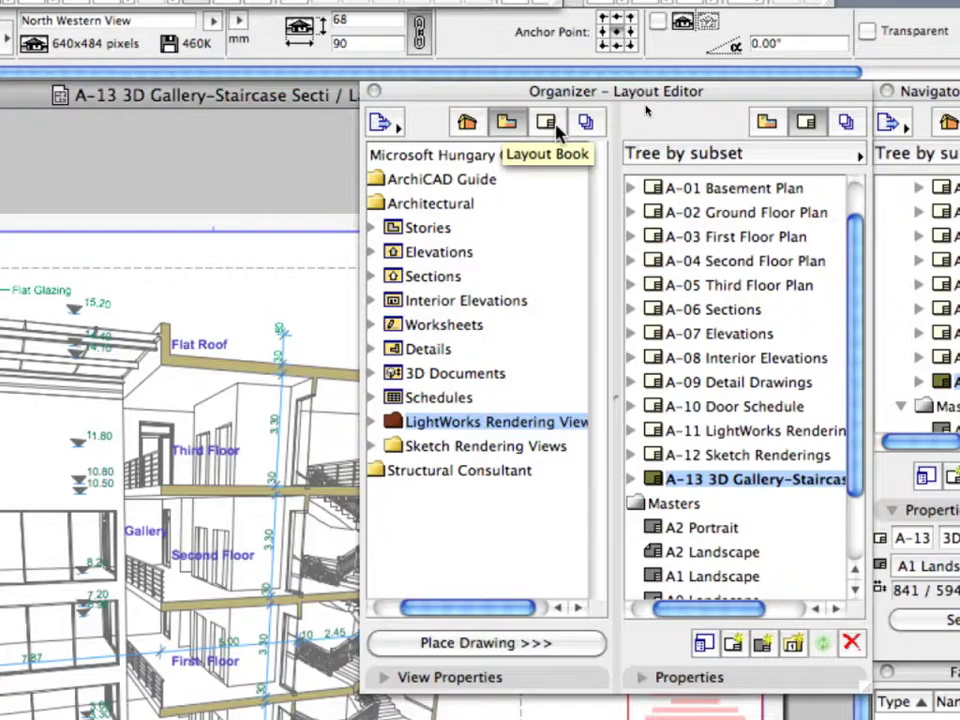
- Show the Layout Book on the left and the Publisher Sets, including Microsoft Building, on the right
click(547, 122)
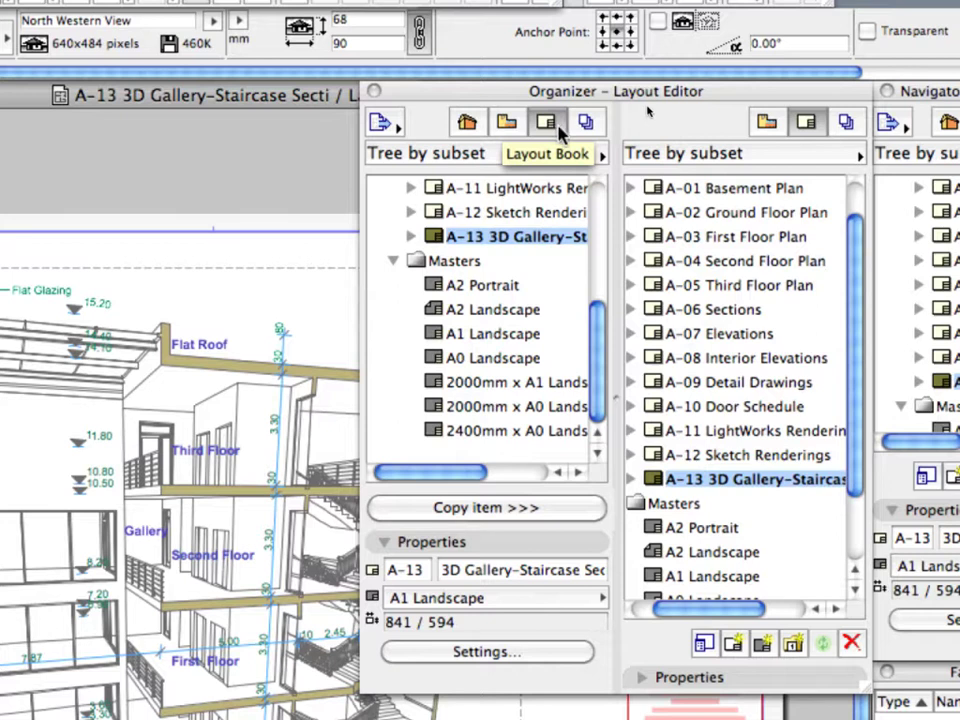
click(847, 123)
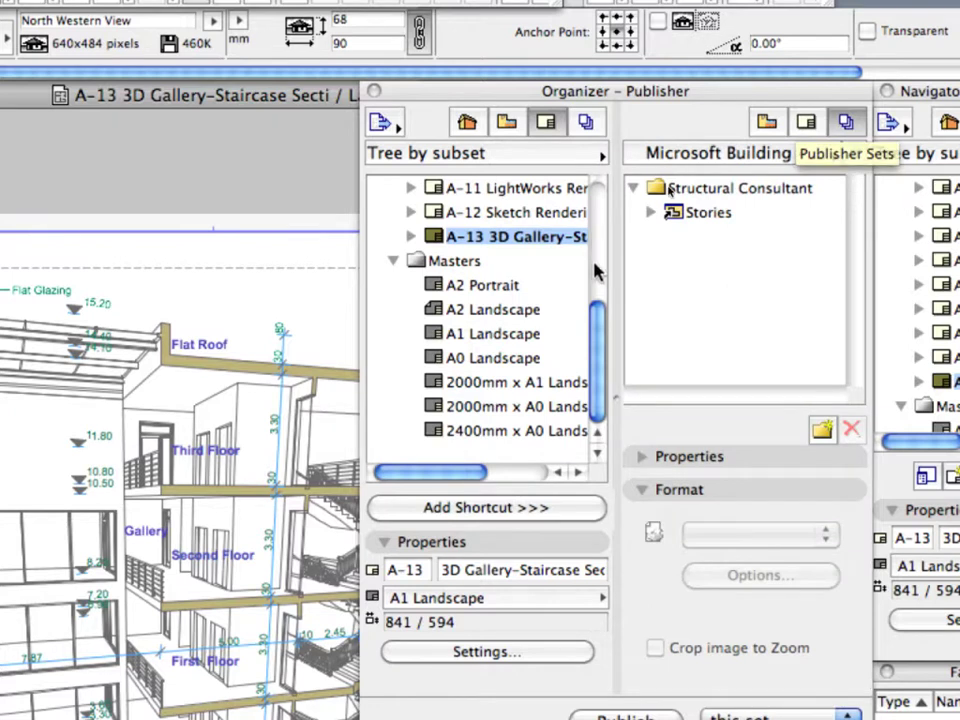
drag(601, 330, 602, 195)
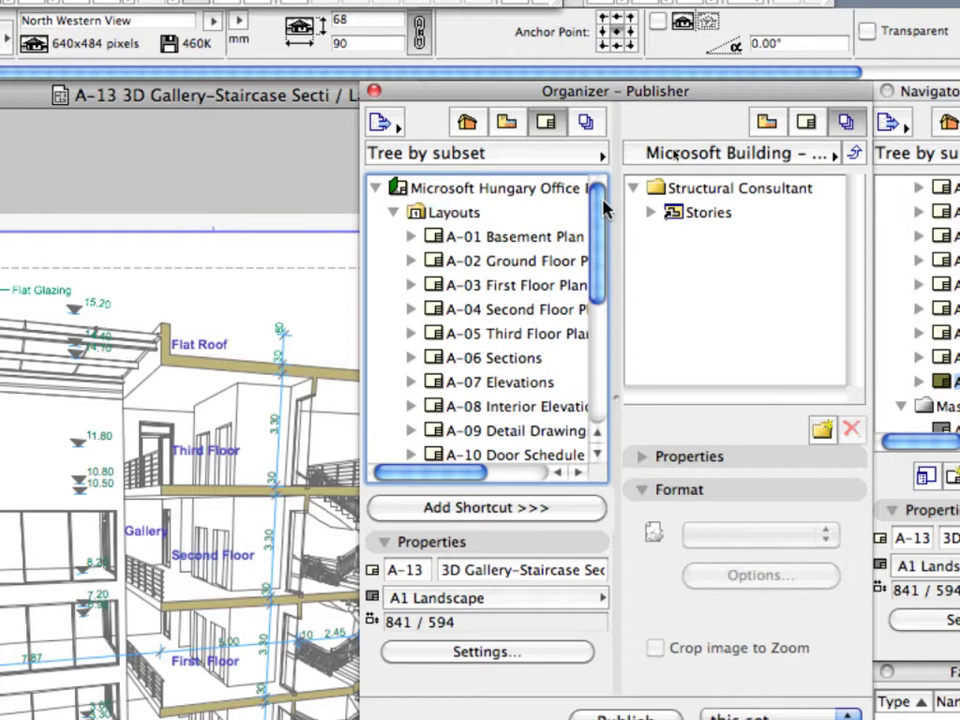
- Add the whole Layouts folder to Microsoft Building and expand it to reveal A-01 through A-08
click(488, 216)
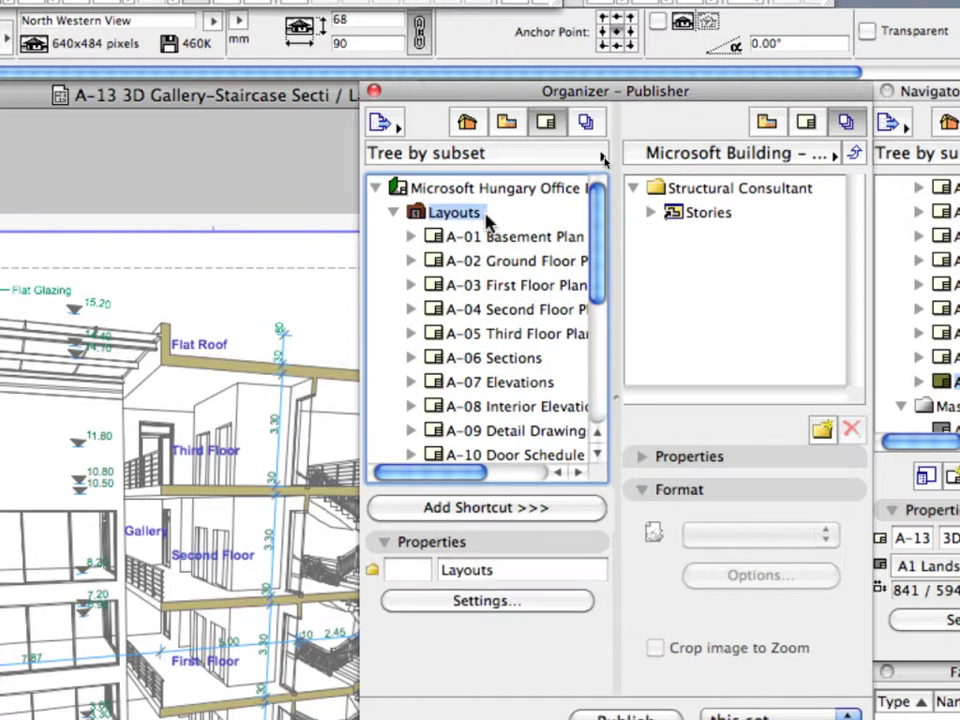
click(585, 513)
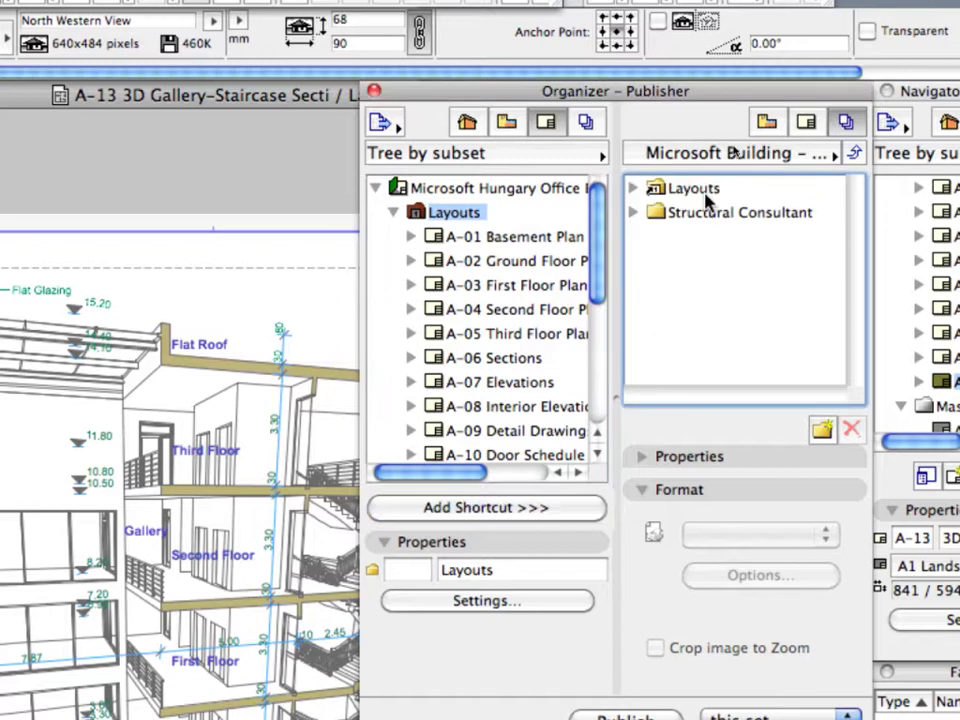
click(636, 192)
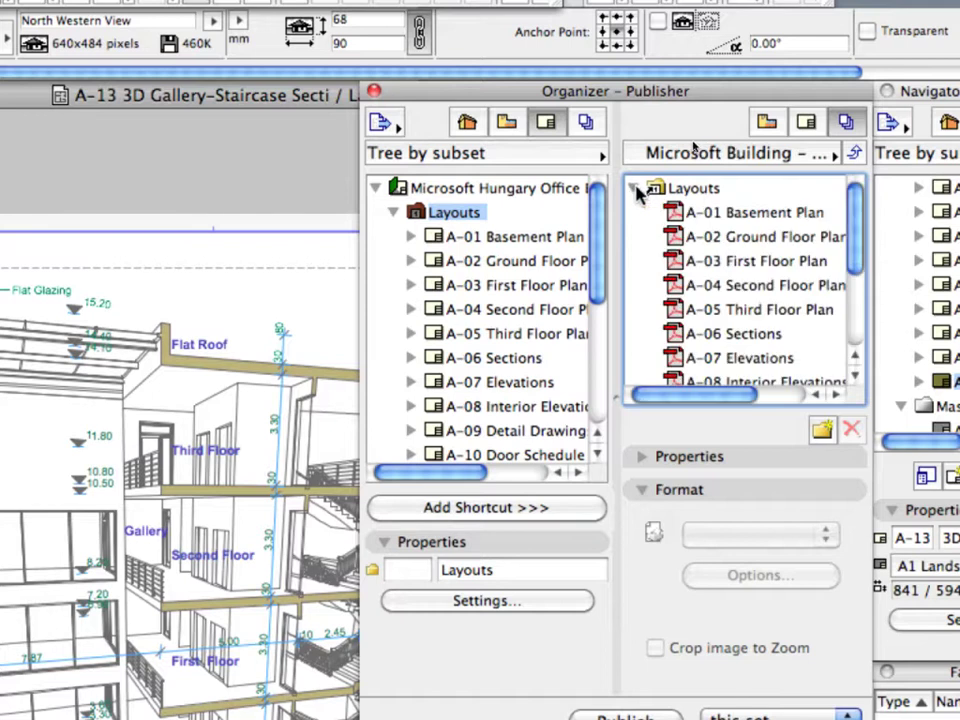
click(710, 191)
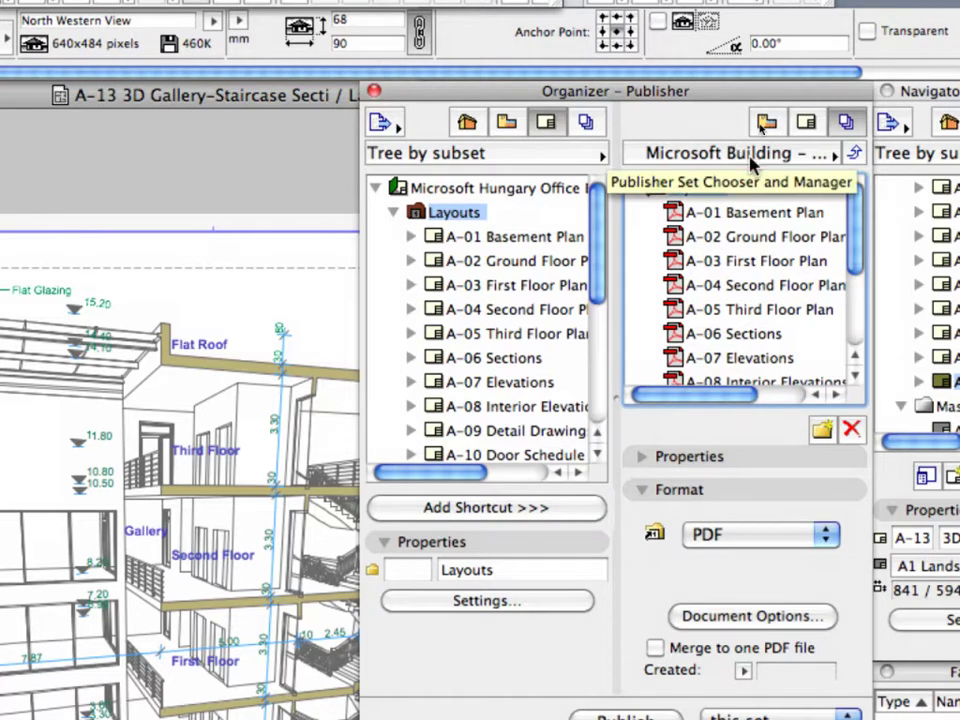
- Return to the publisher sets list and bring up Microsoft Building's Publishing Properties
click(752, 163)
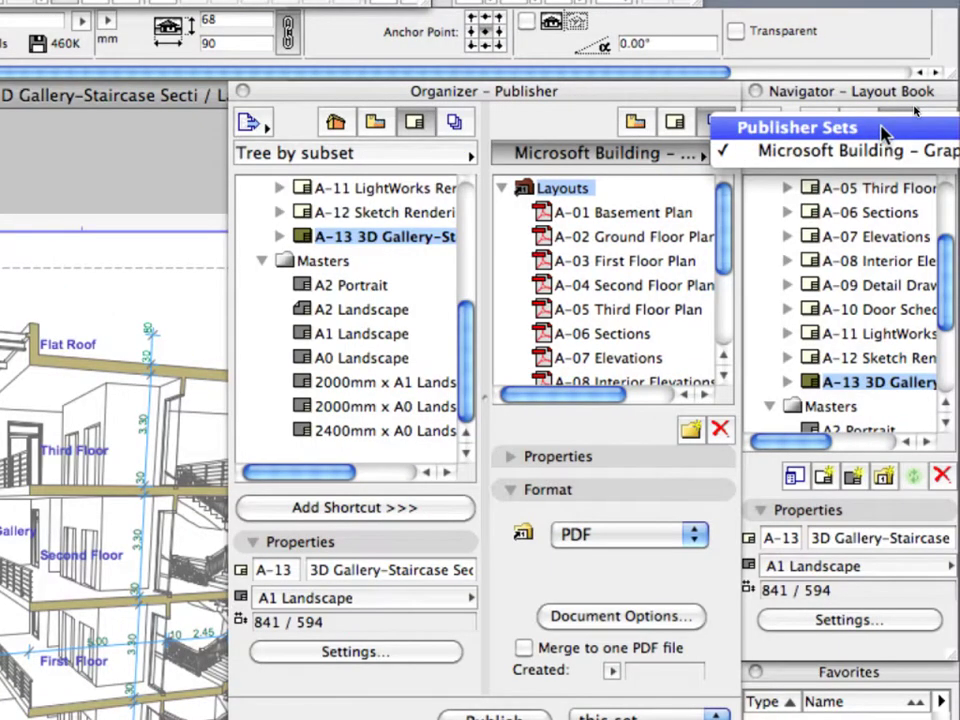
click(882, 130)
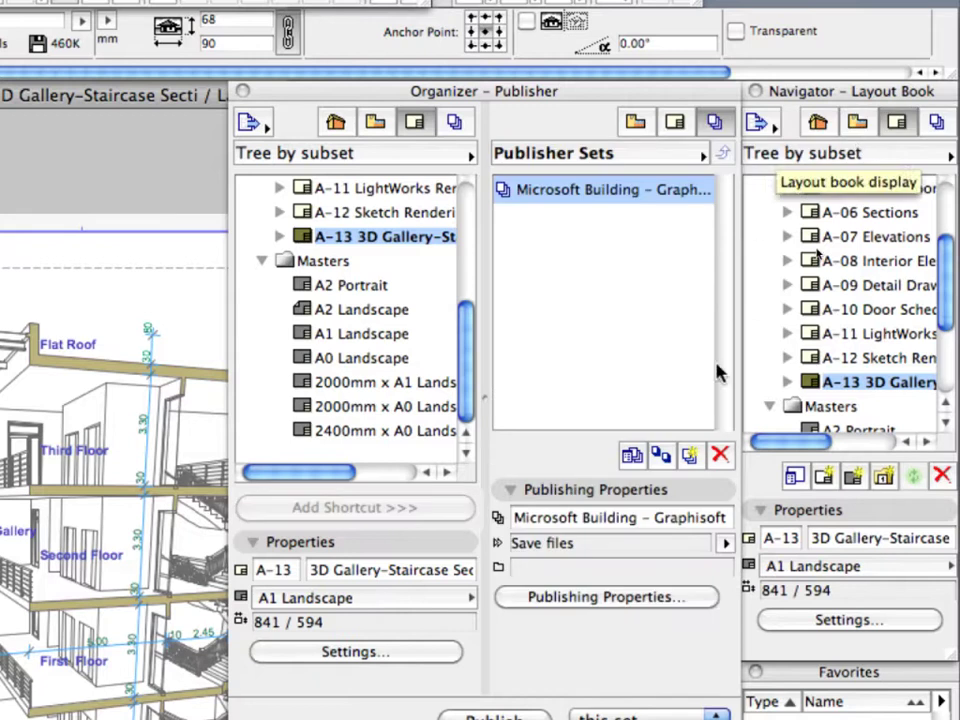
click(703, 599)
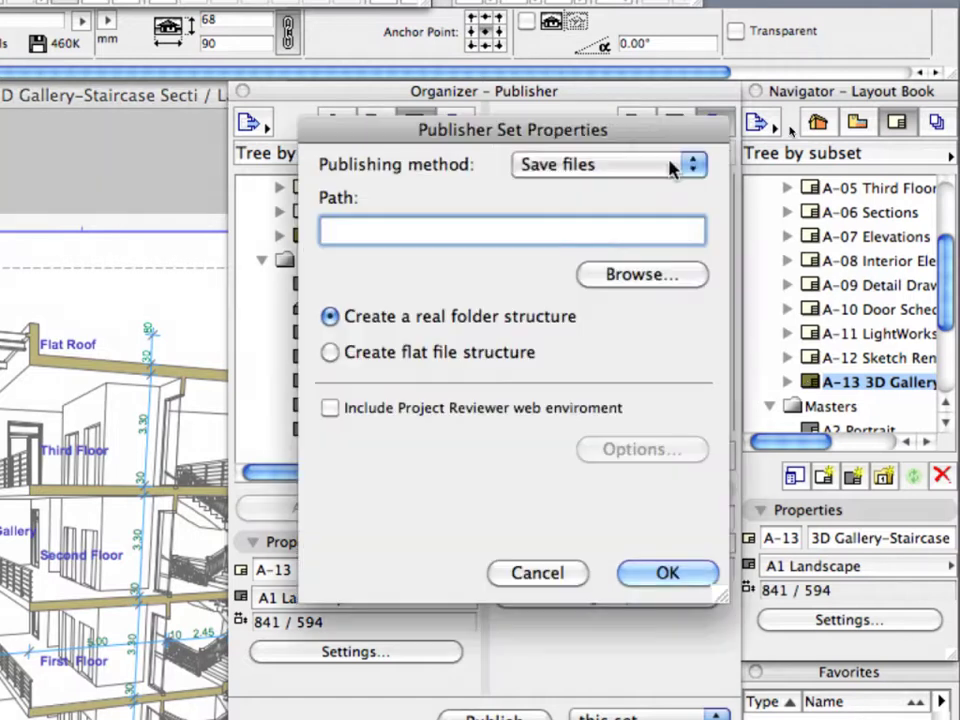
click(672, 166)
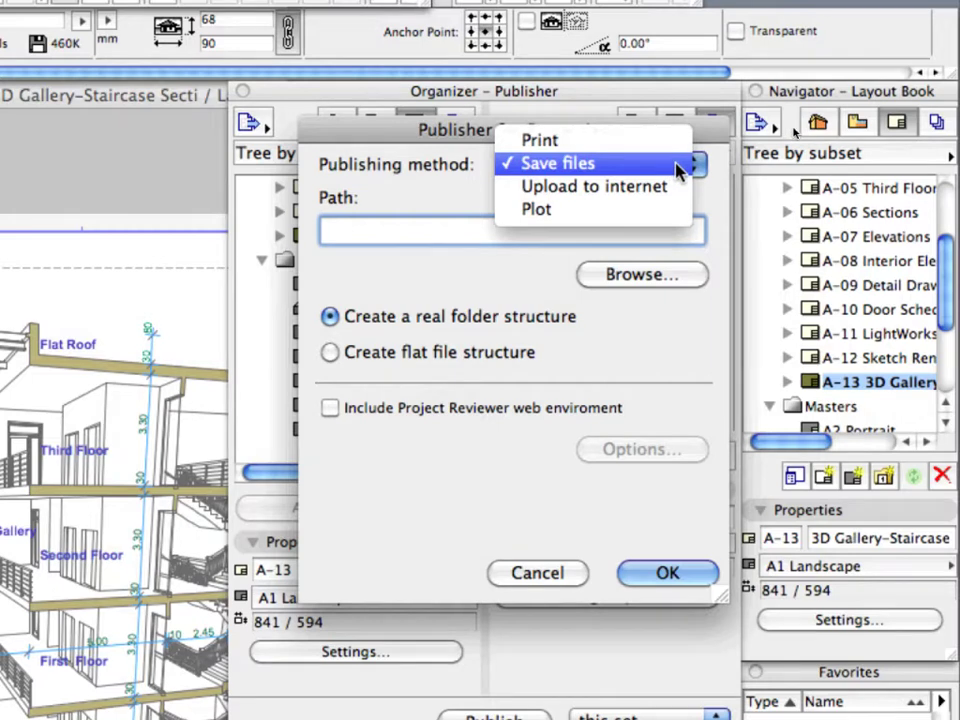
click(678, 170)
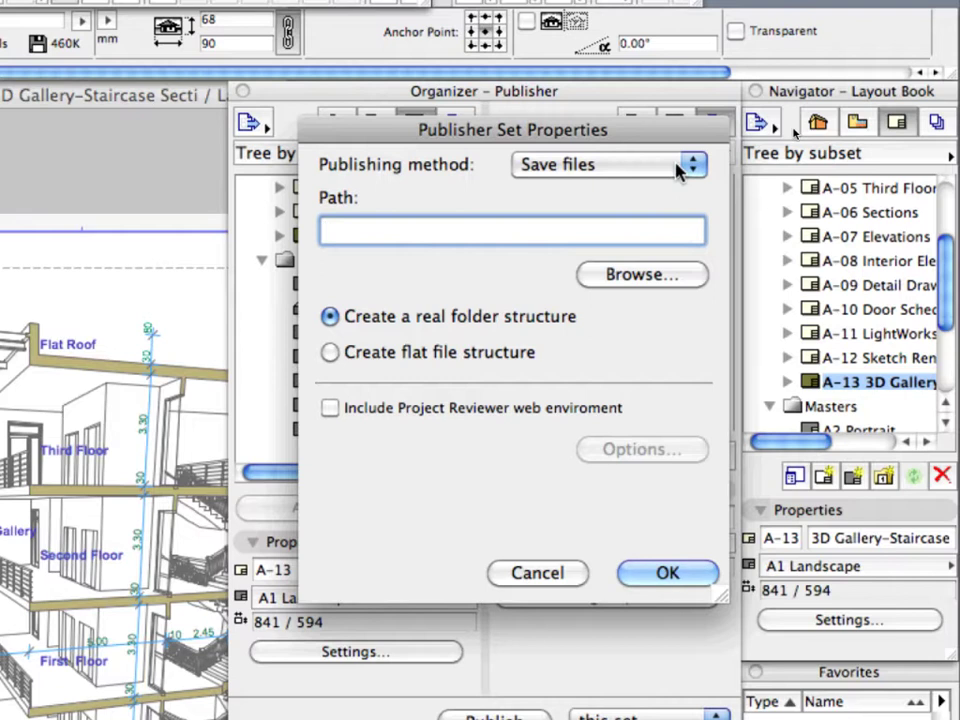
click(698, 276)
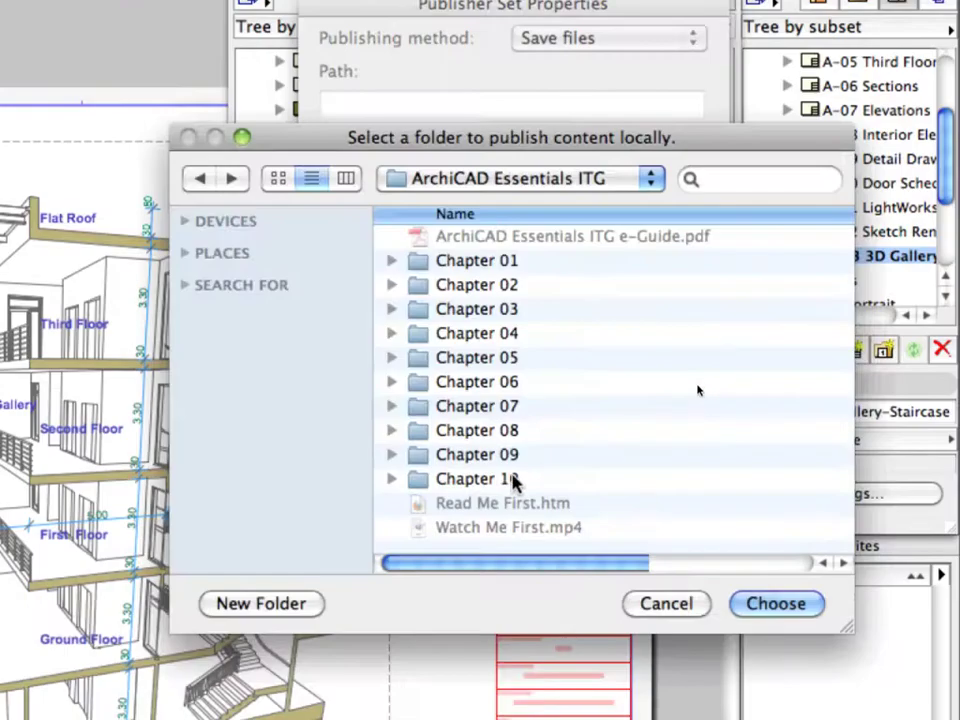
- Create a 'Publisher Sets' folder inside Chapter 10 and choose it as the publishing destination
click(513, 480)
double_click(513, 480)
click(316, 607)
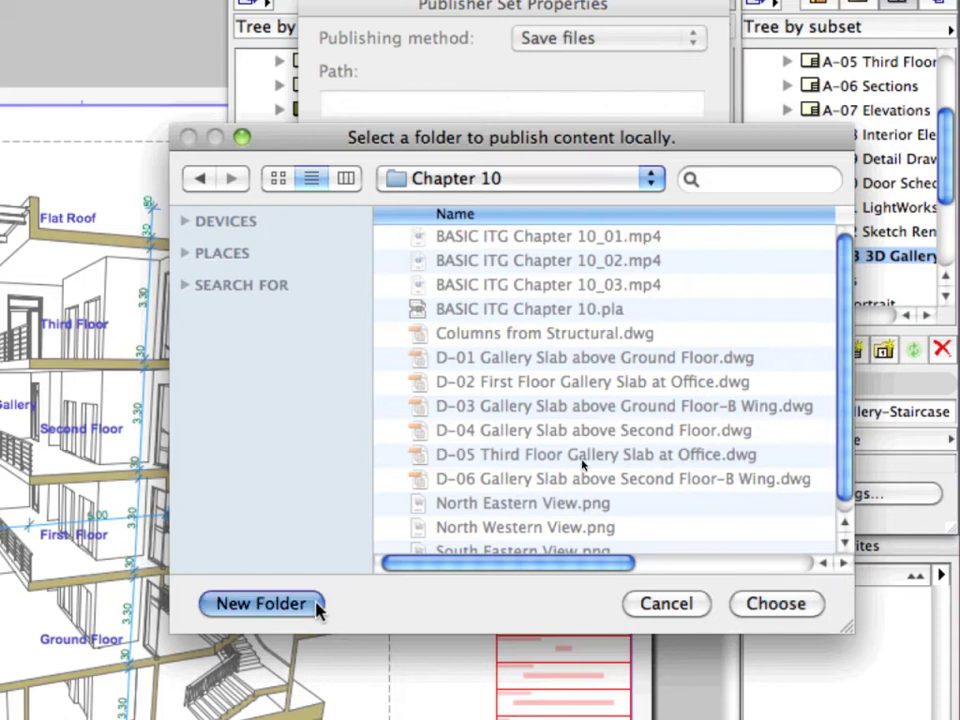
text(Publisher )
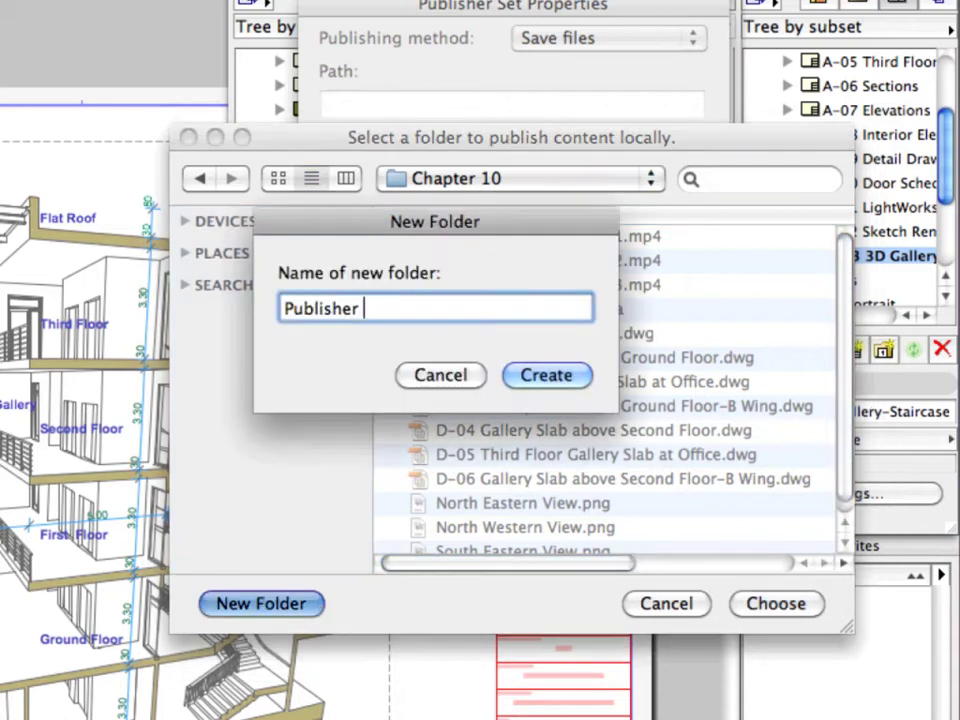
text(Sets)
click(584, 377)
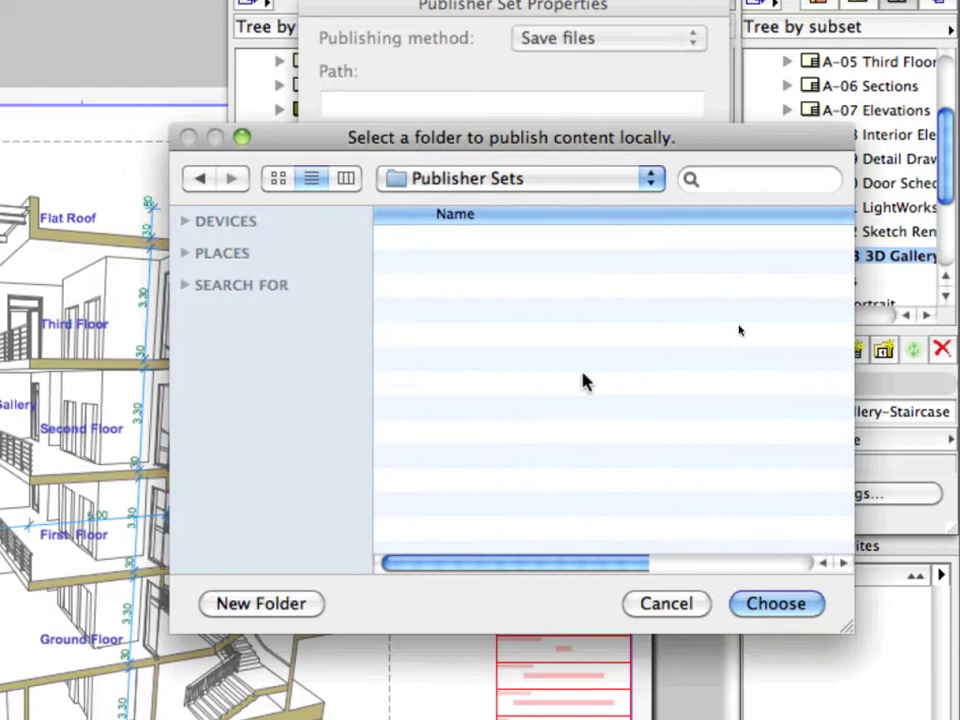
click(818, 606)
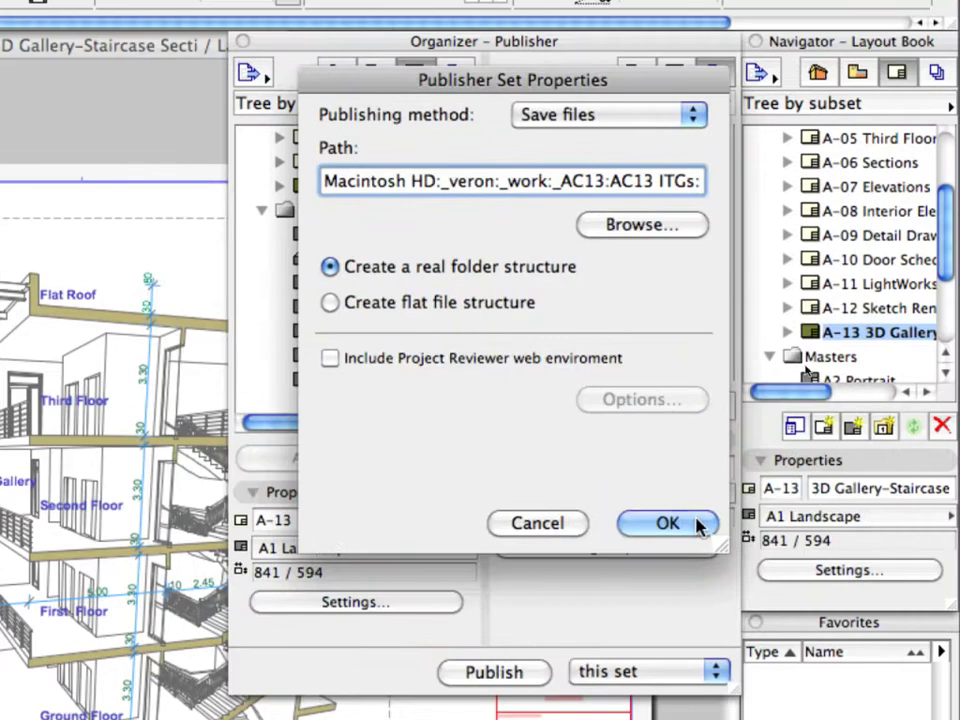
- Confirm the set properties, then open Microsoft Building's contents and its Format list for the layouts
click(697, 521)
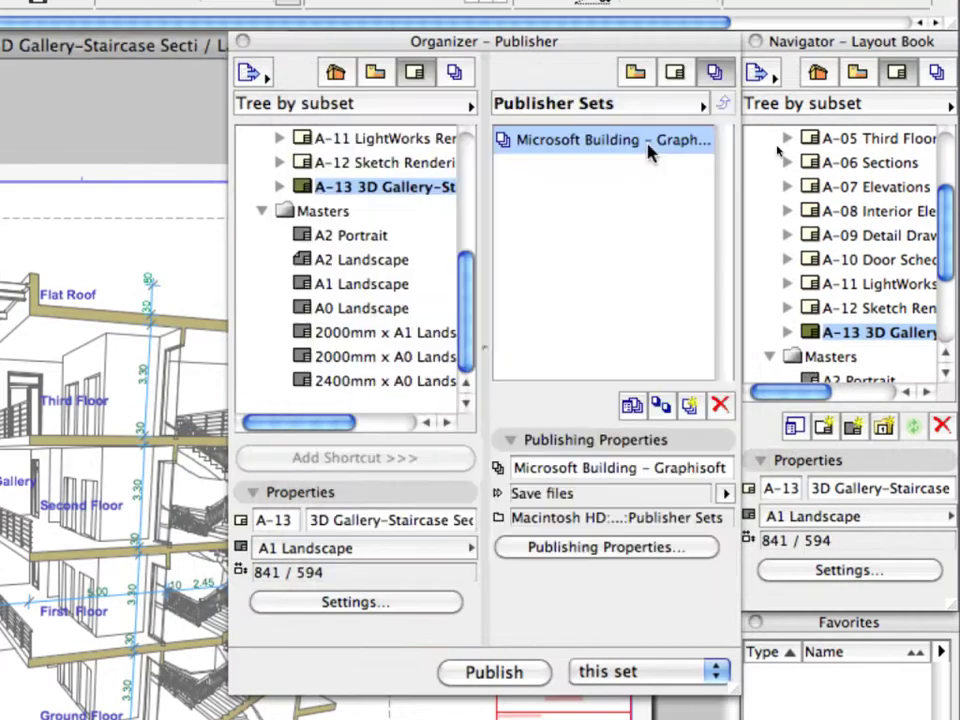
double_click(650, 145)
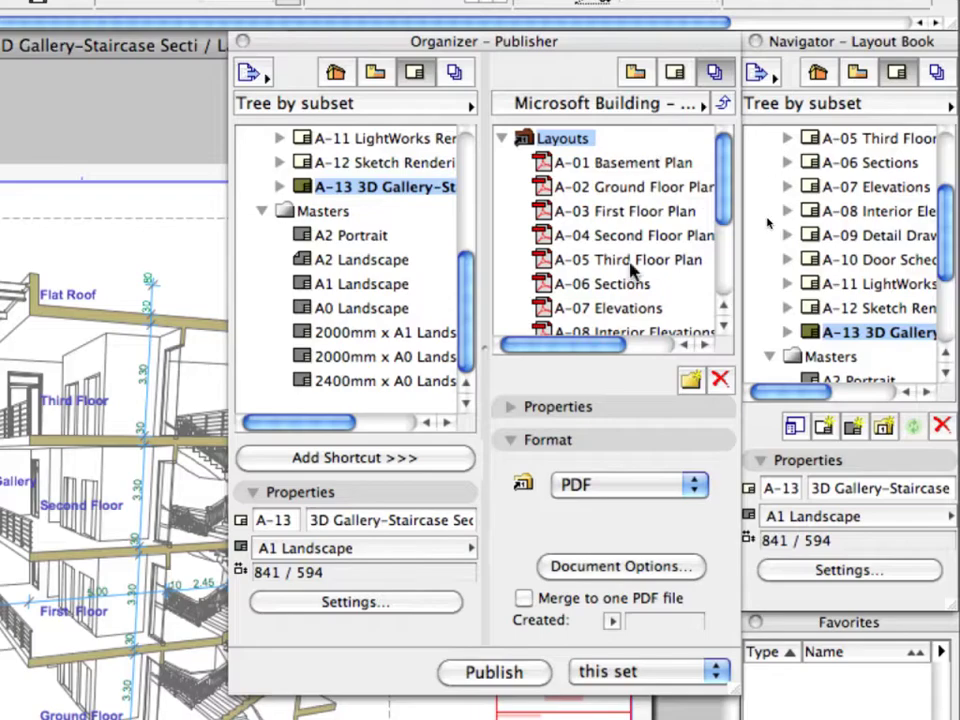
click(634, 484)
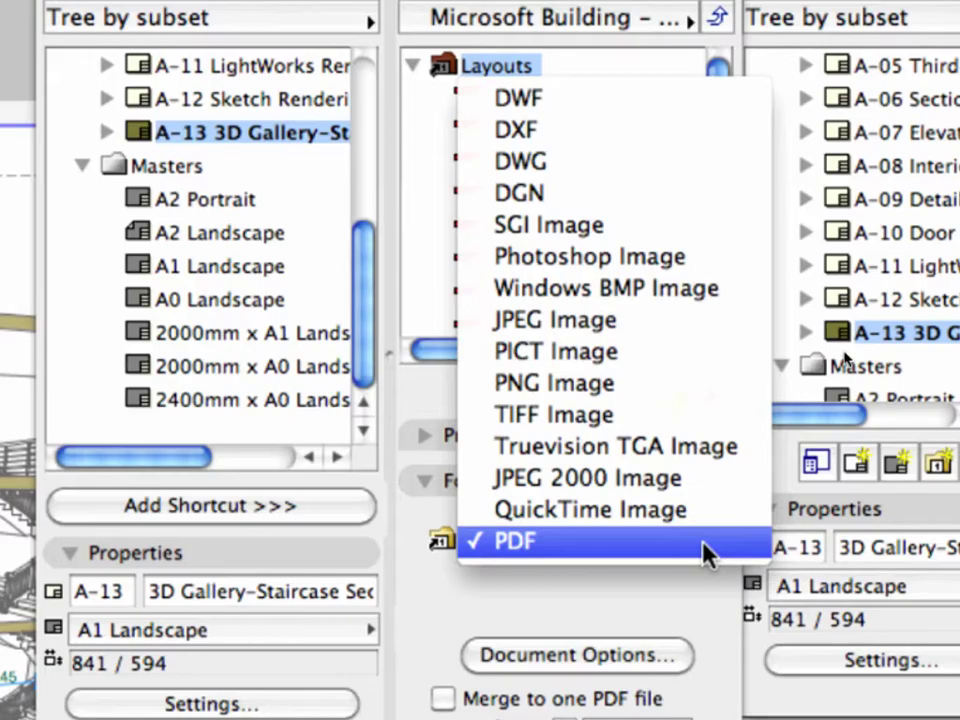
- Keep PDF format with 'Merge to one PDF file' enabled, and review the Document Options
click(706, 553)
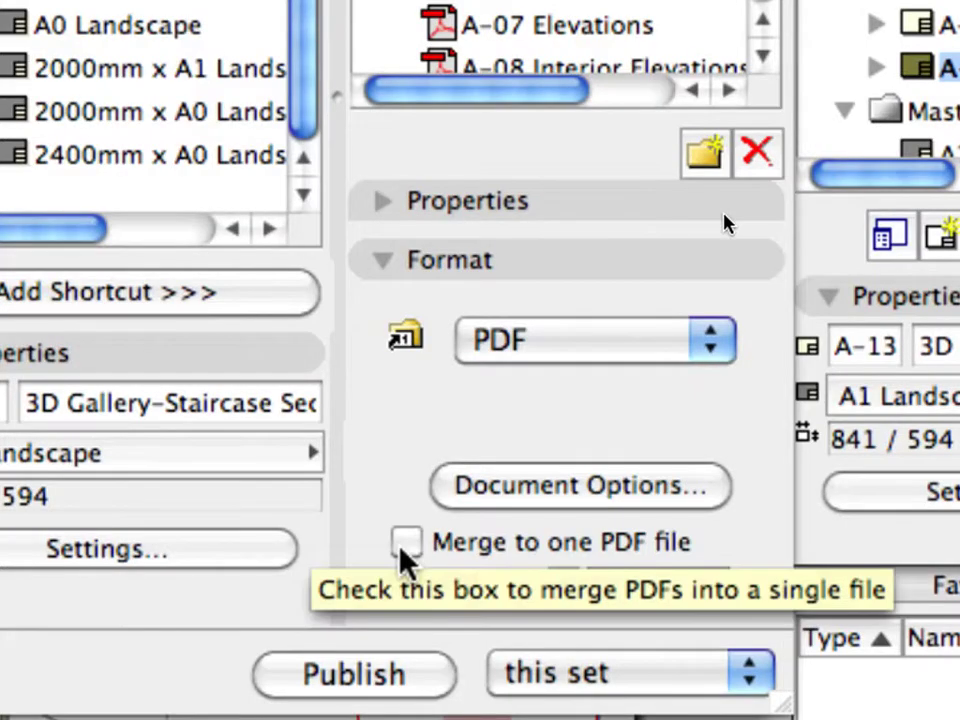
click(404, 544)
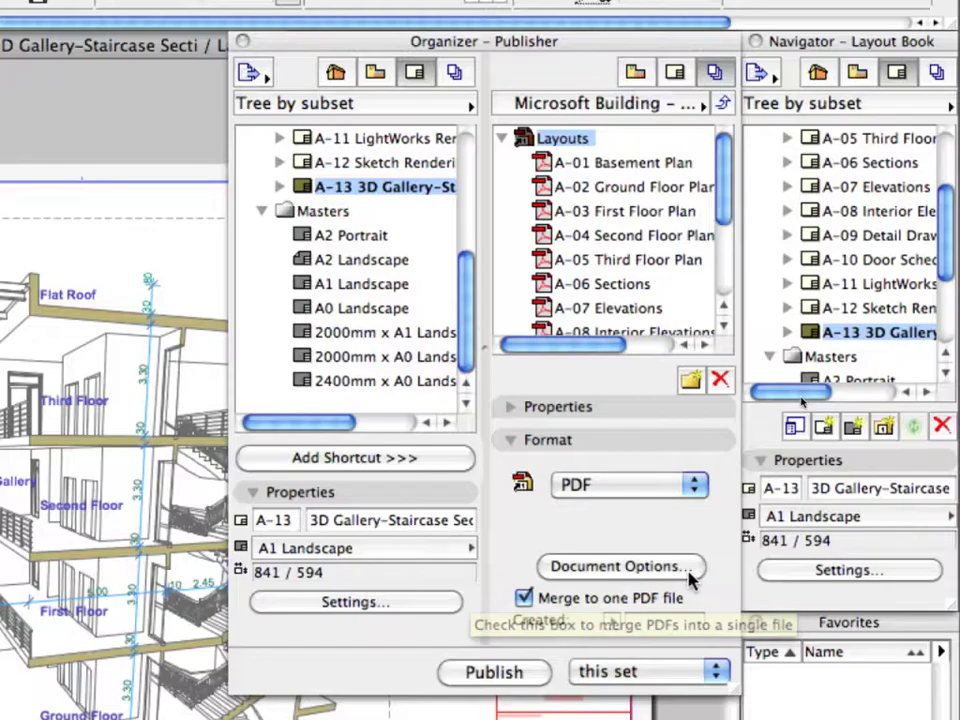
click(700, 498)
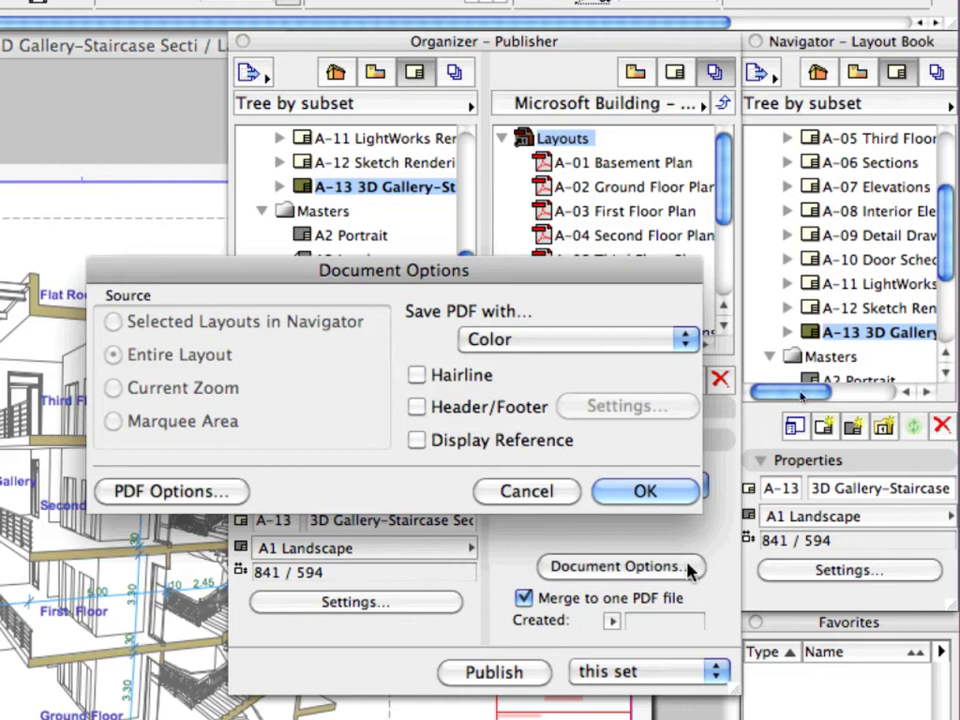
click(655, 341)
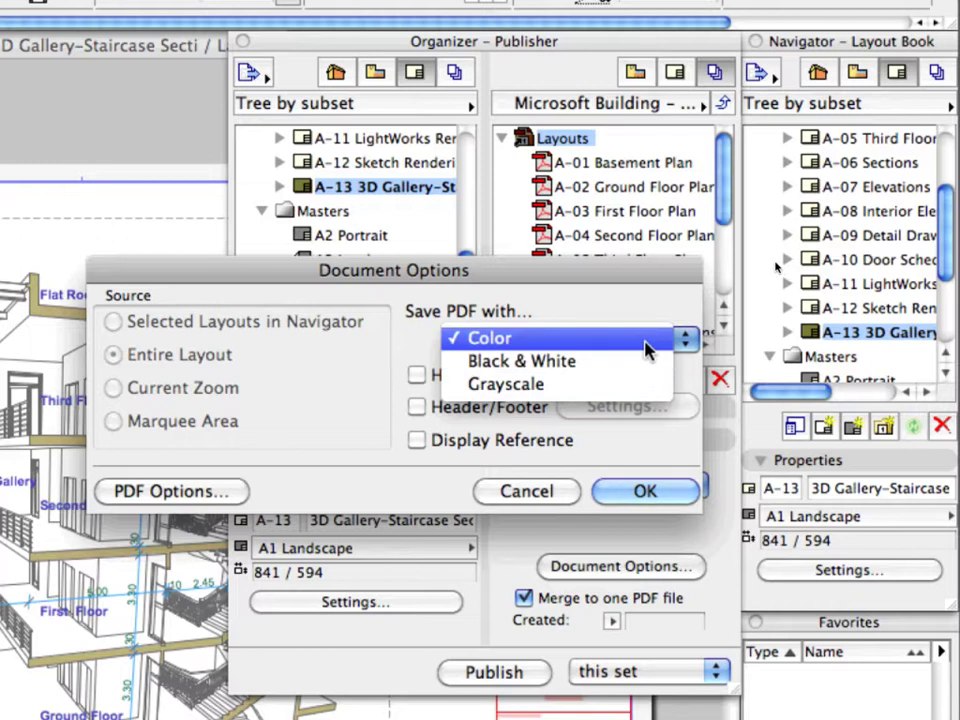
click(648, 350)
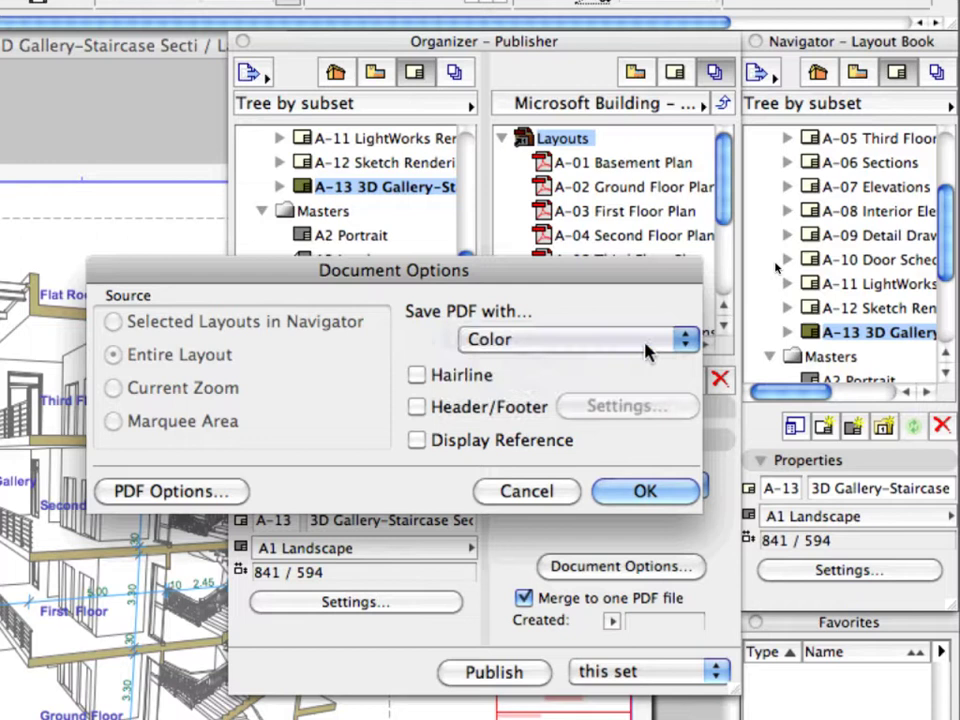
click(244, 494)
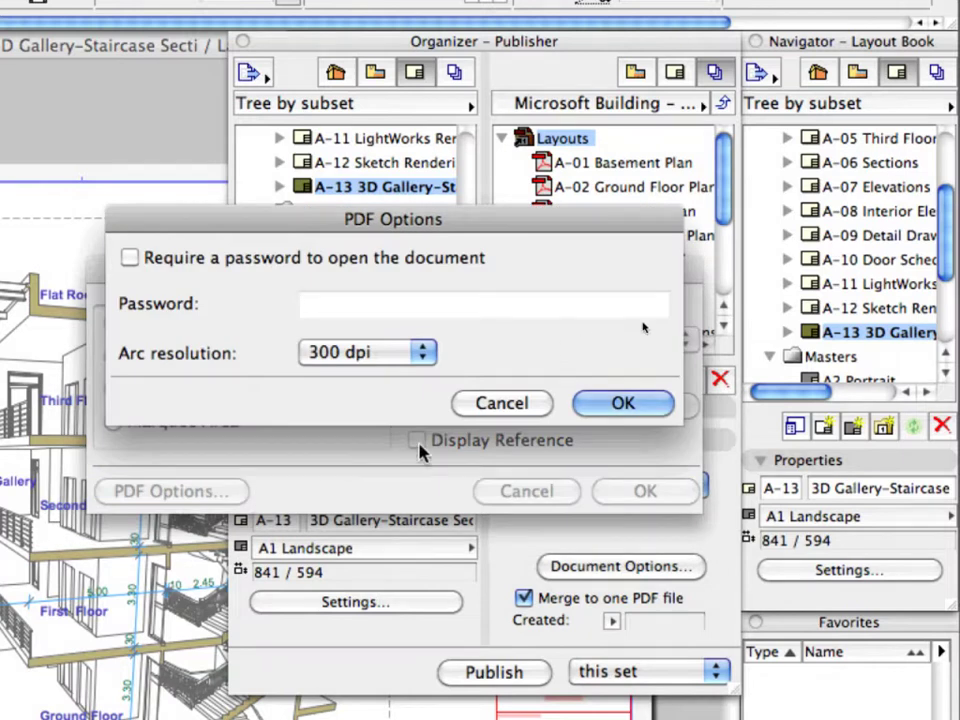
click(542, 412)
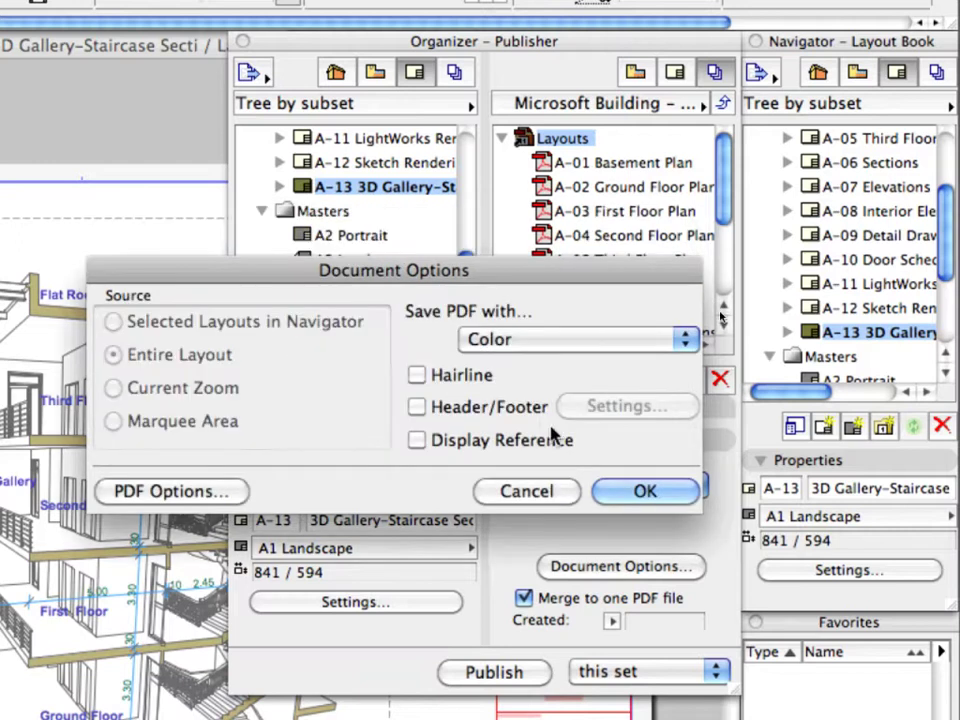
click(567, 492)
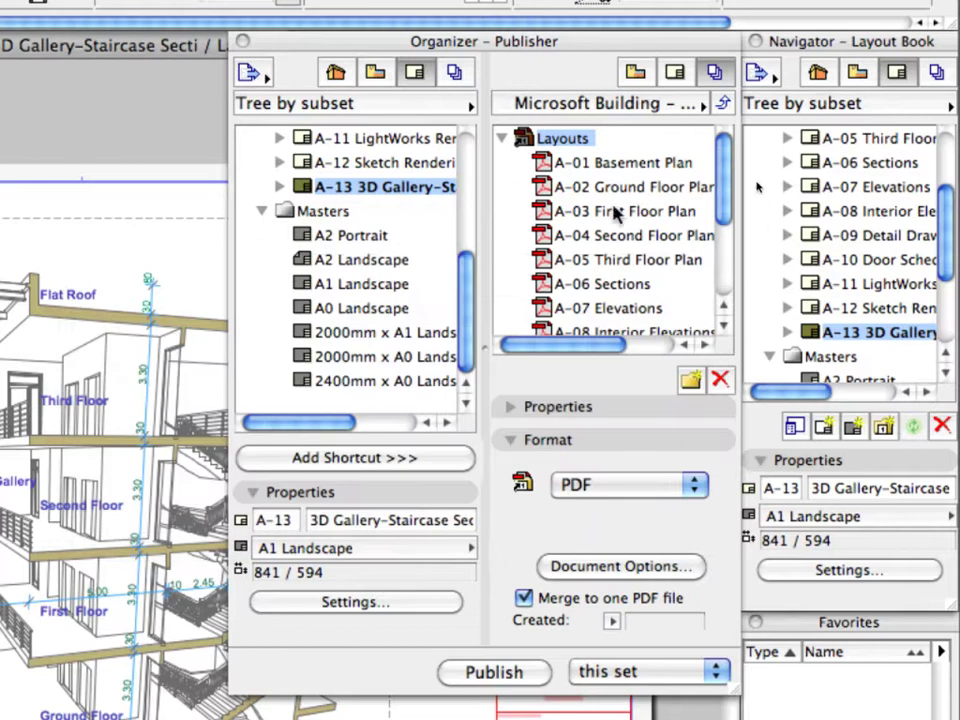
- Switch the Publish scope to 'selected items' and publish the layouts as PDF
click(586, 147)
click(690, 671)
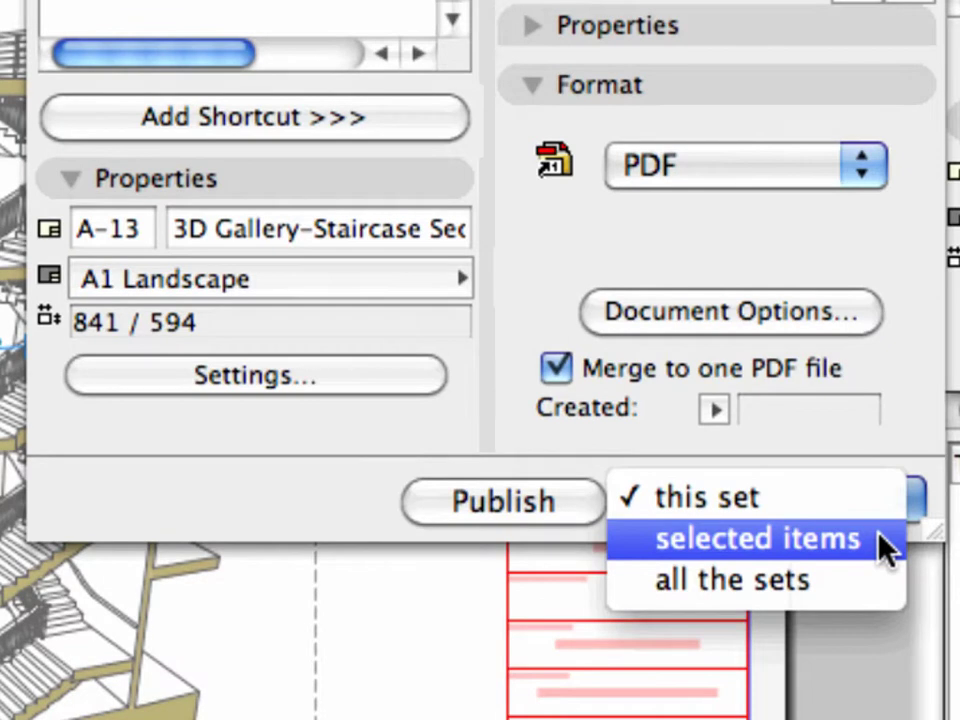
click(885, 540)
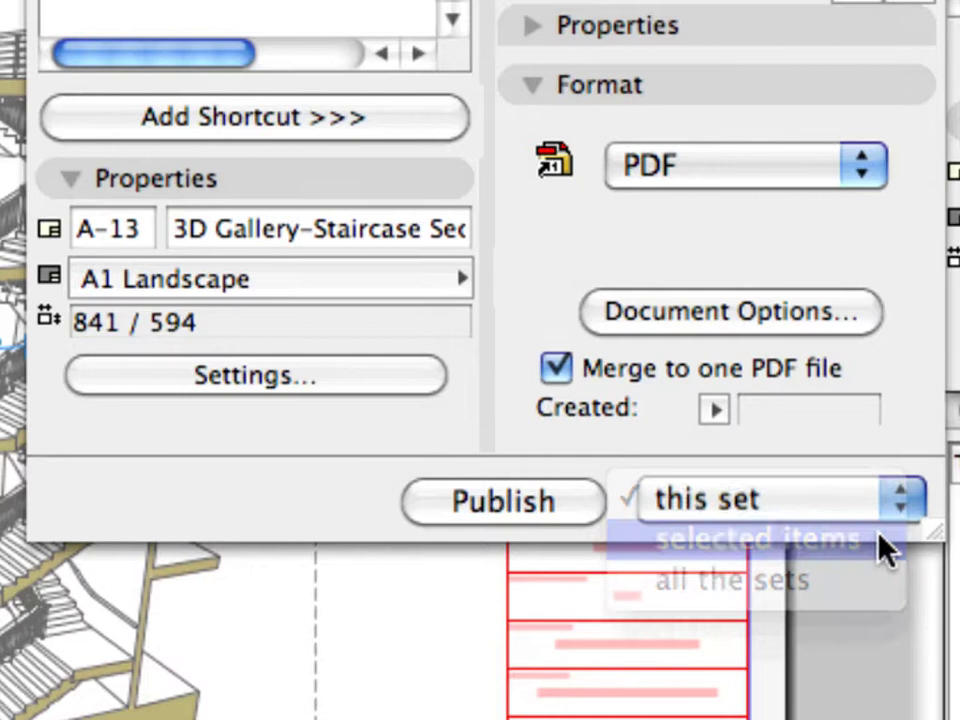
click(590, 495)
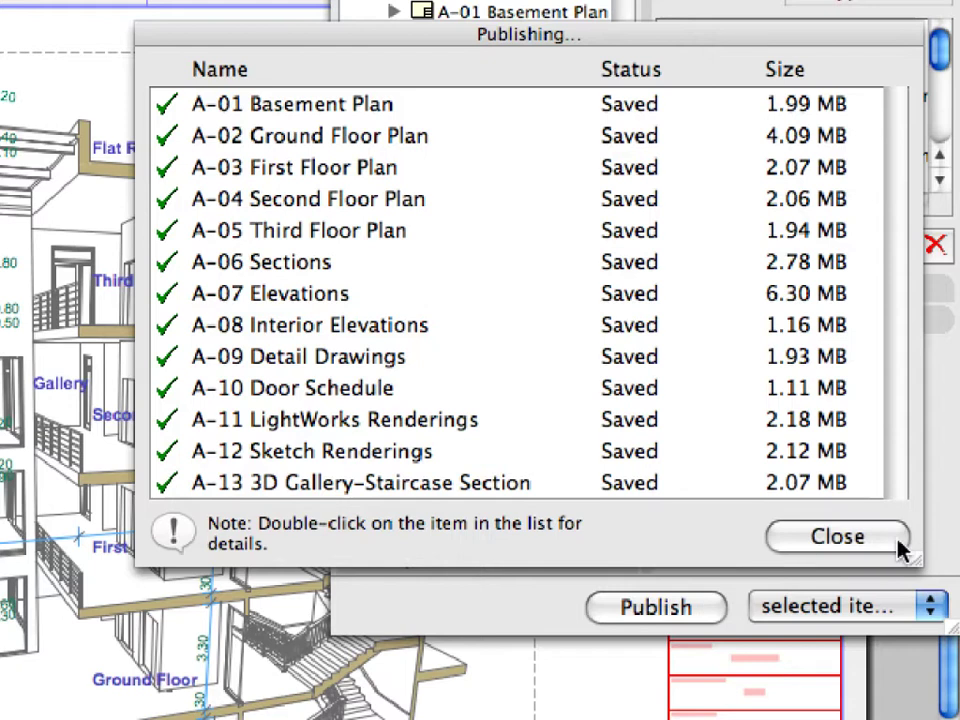
- Close the finished publishing report for A-01 to A-13, then close the Organizer window
click(897, 539)
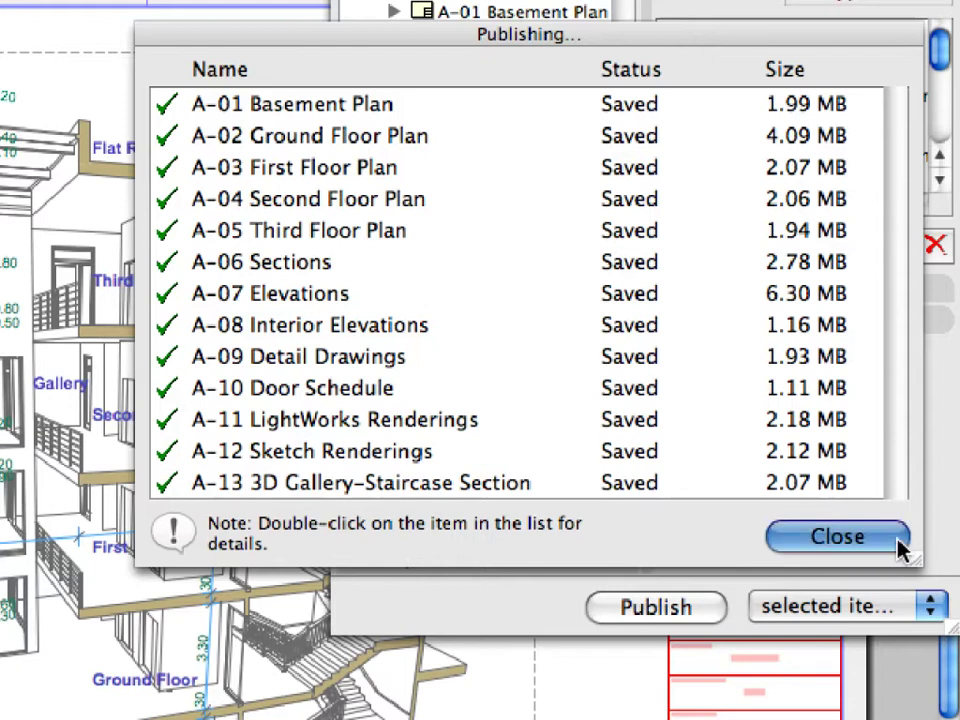
click(898, 545)
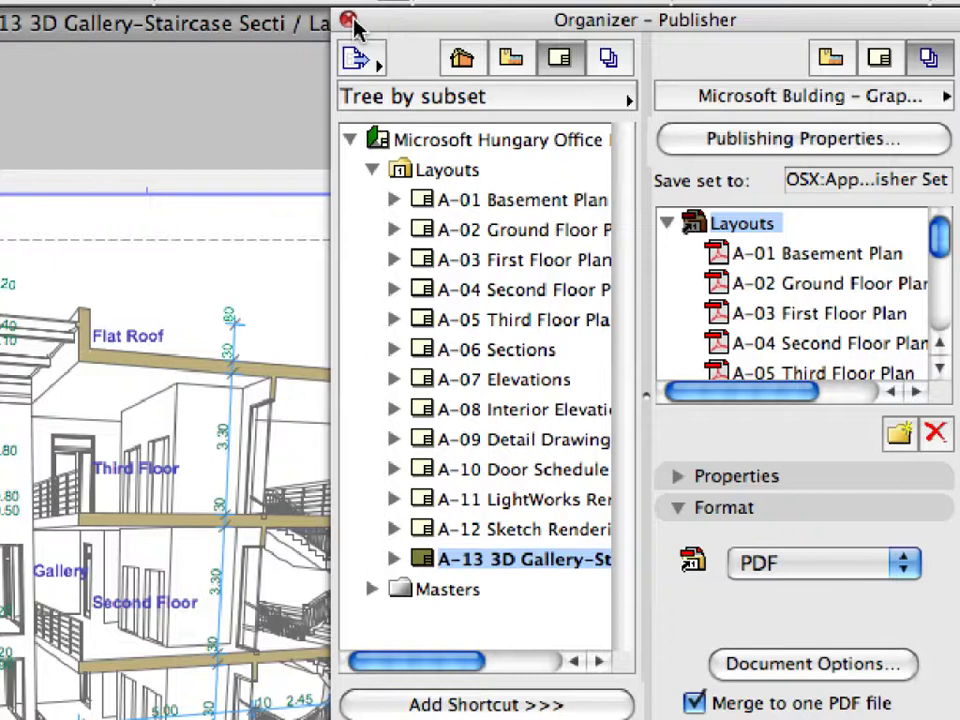
click(349, 19)
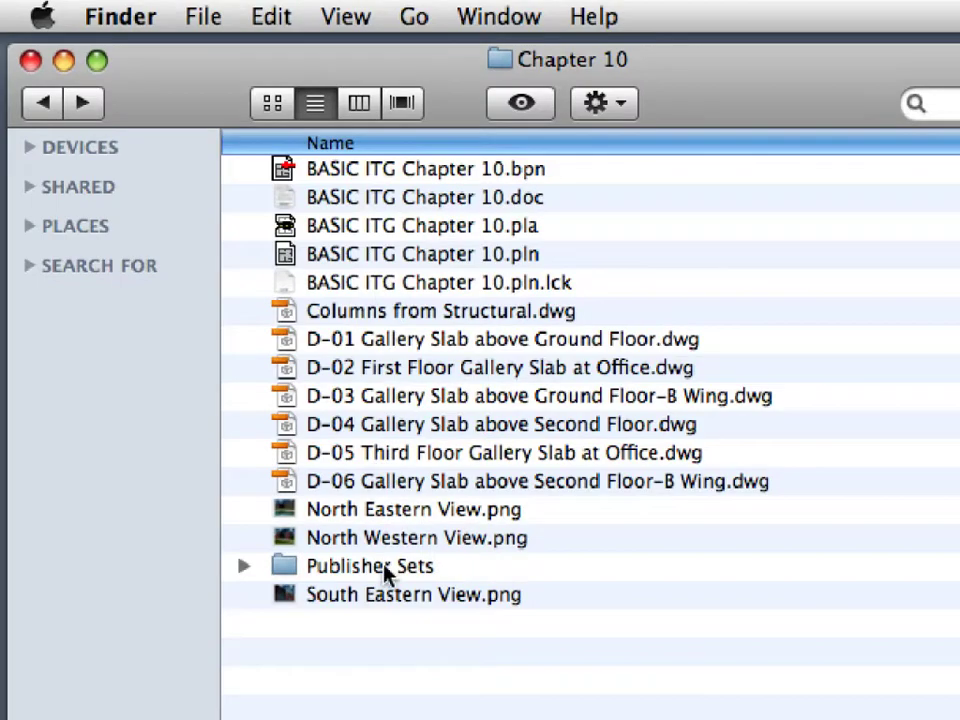
- Open Layouts.PDF from the Publisher Sets folder in Acrobat
click(388, 572)
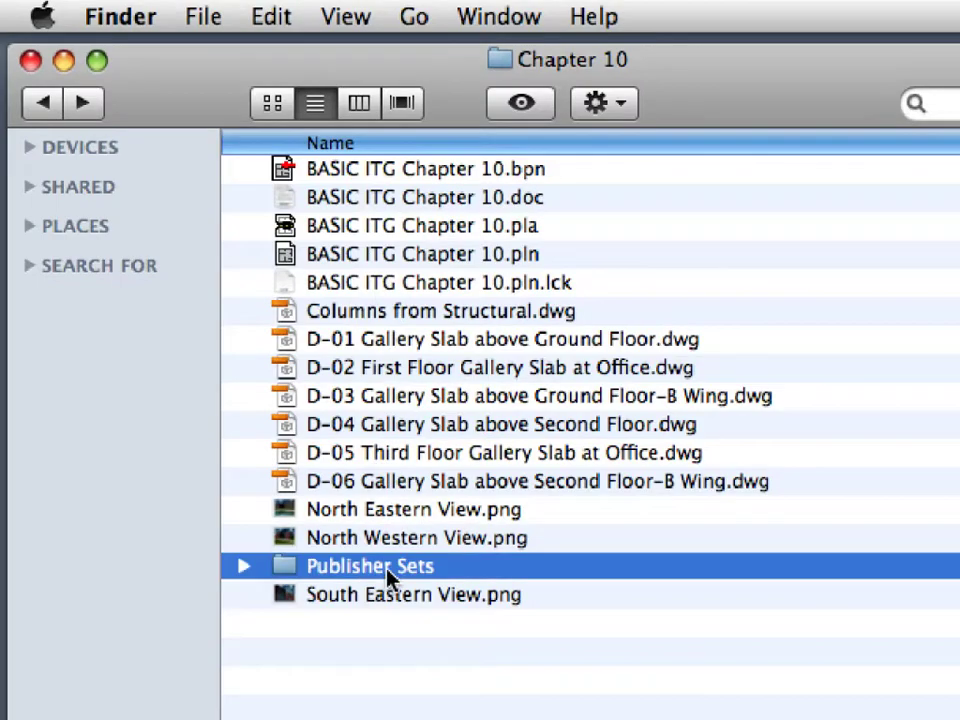
double_click(497, 582)
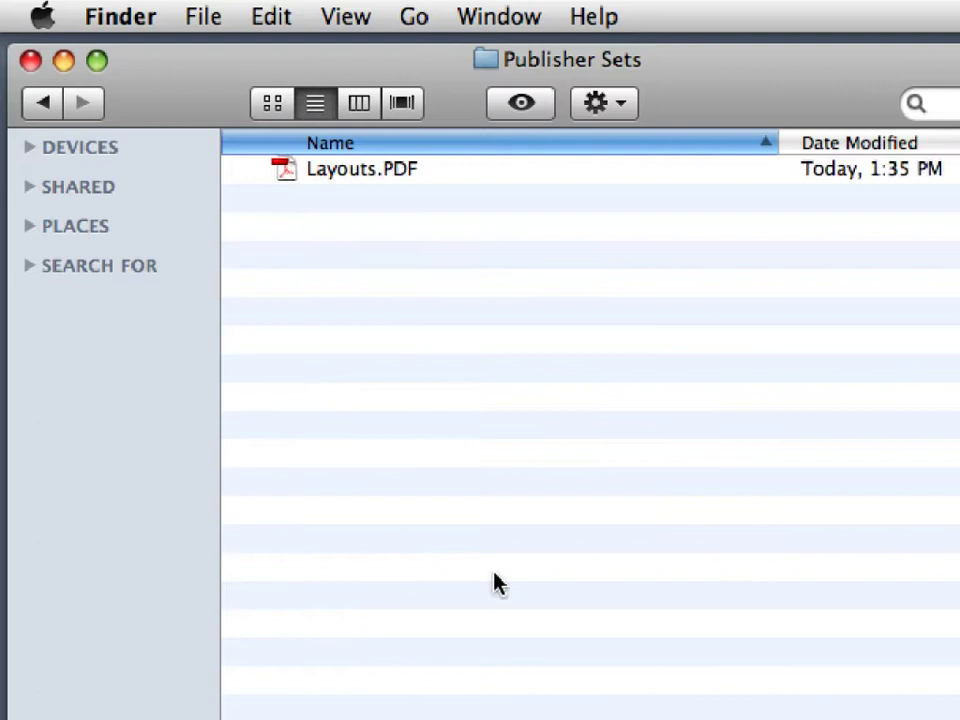
click(524, 181)
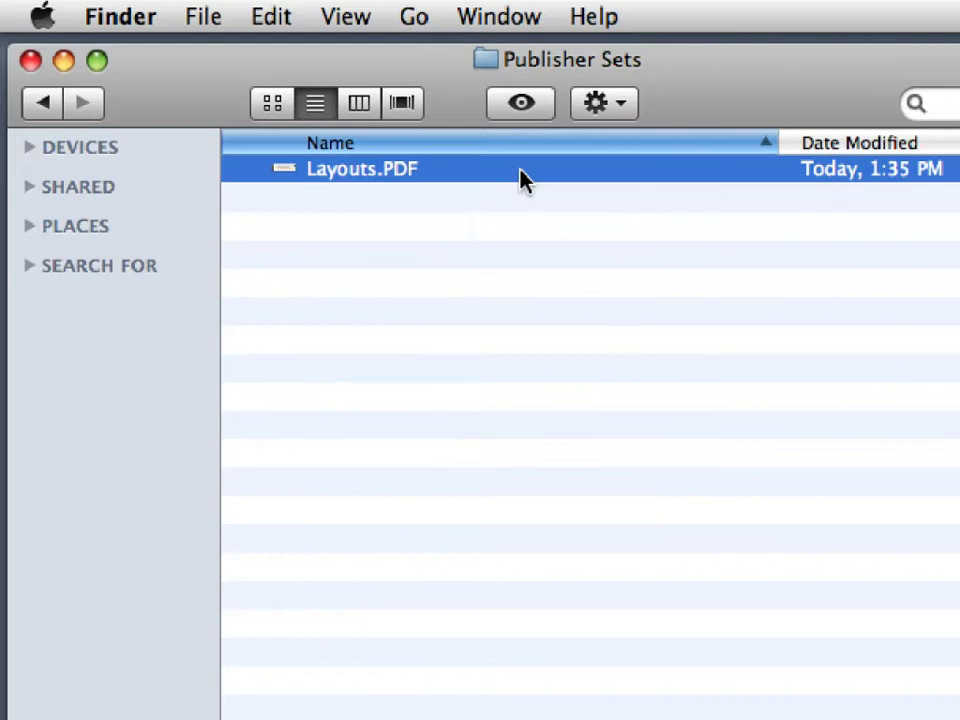
right_click(520, 181)
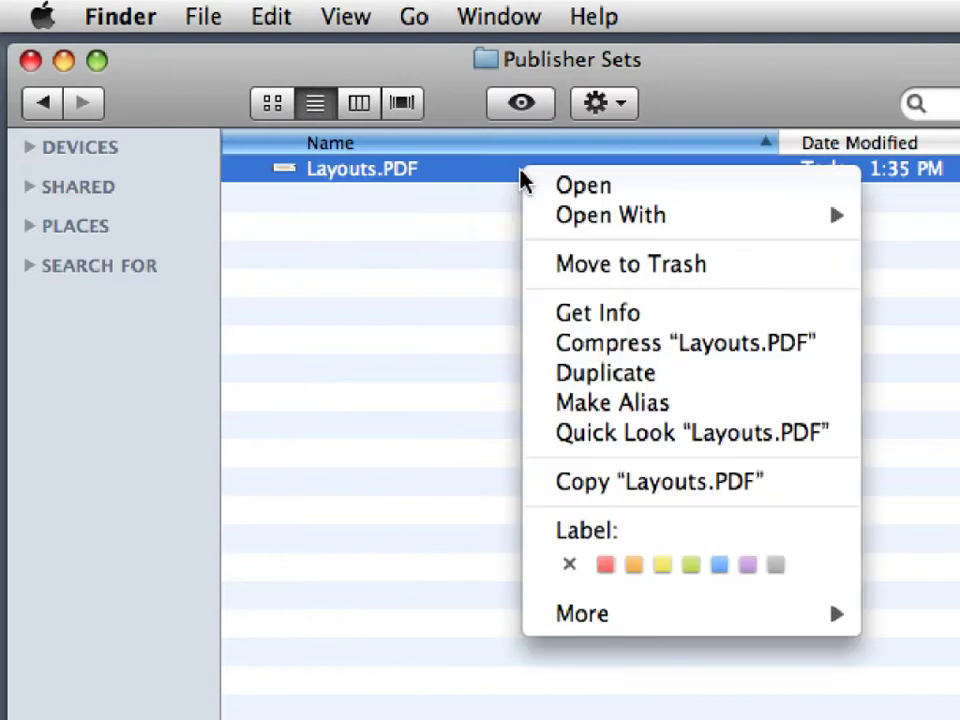
click(675, 198)
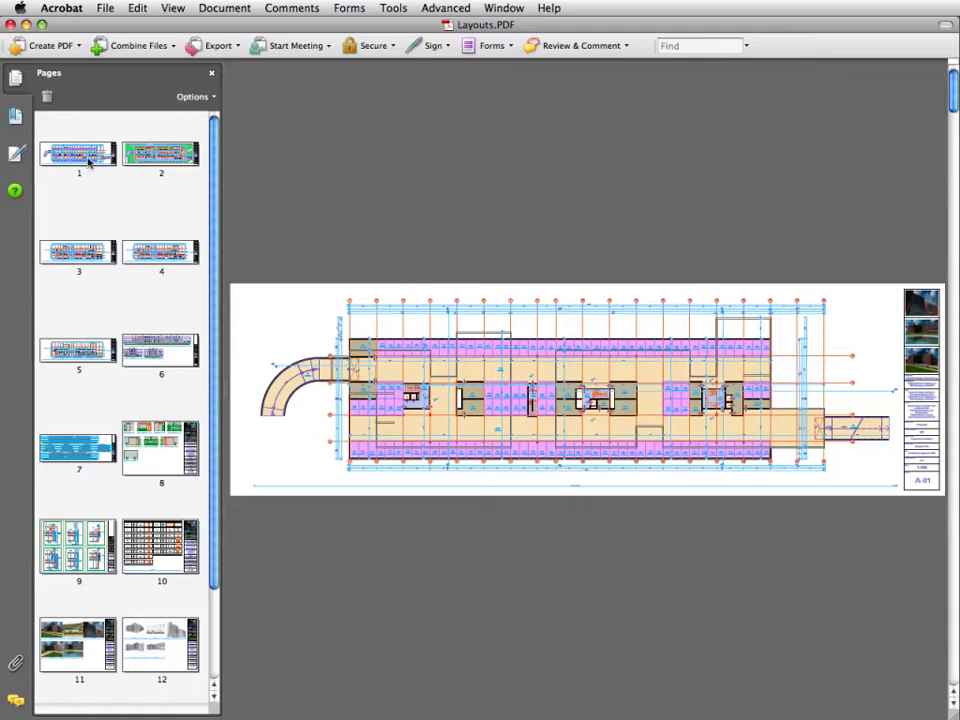
- Page through sheets 2–8 of Layouts.PDF: site plan, floor plans, section, elevations and interior elevations
click(162, 158)
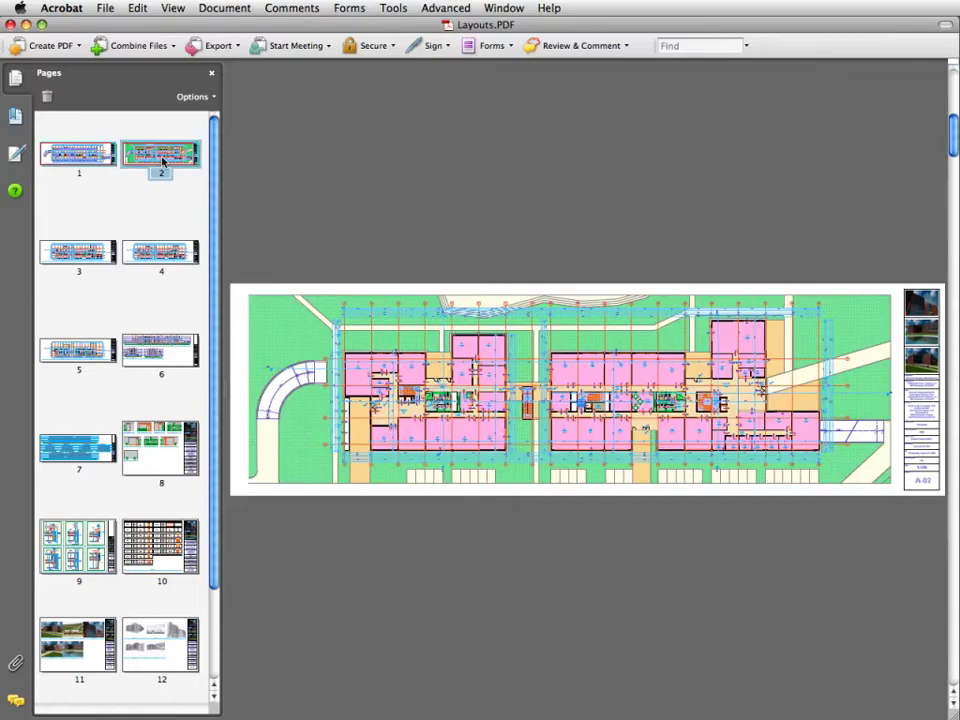
click(85, 255)
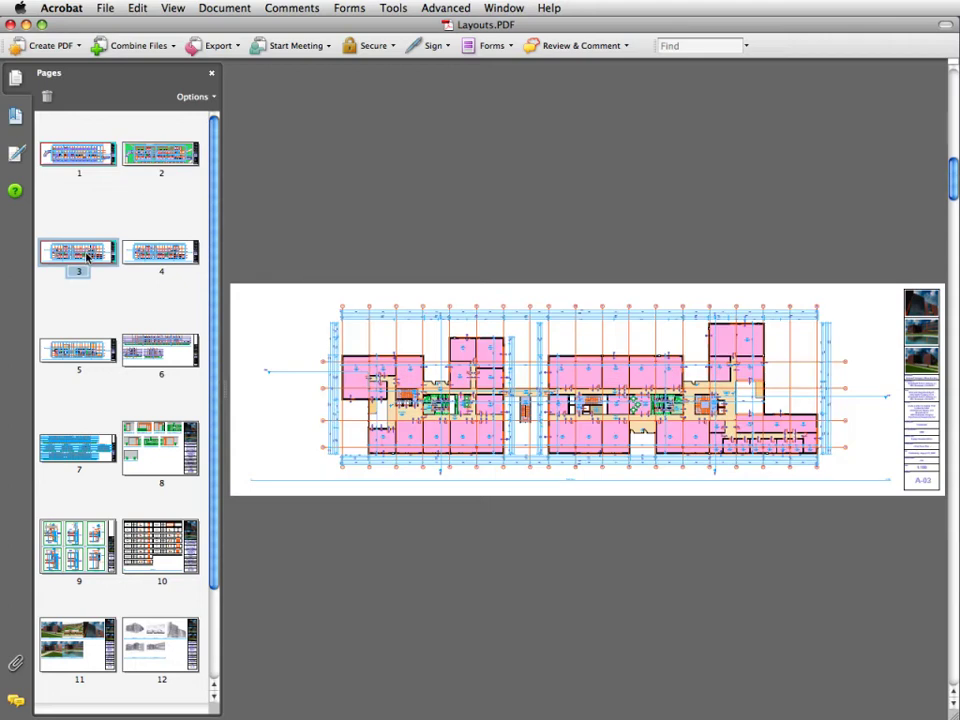
click(165, 257)
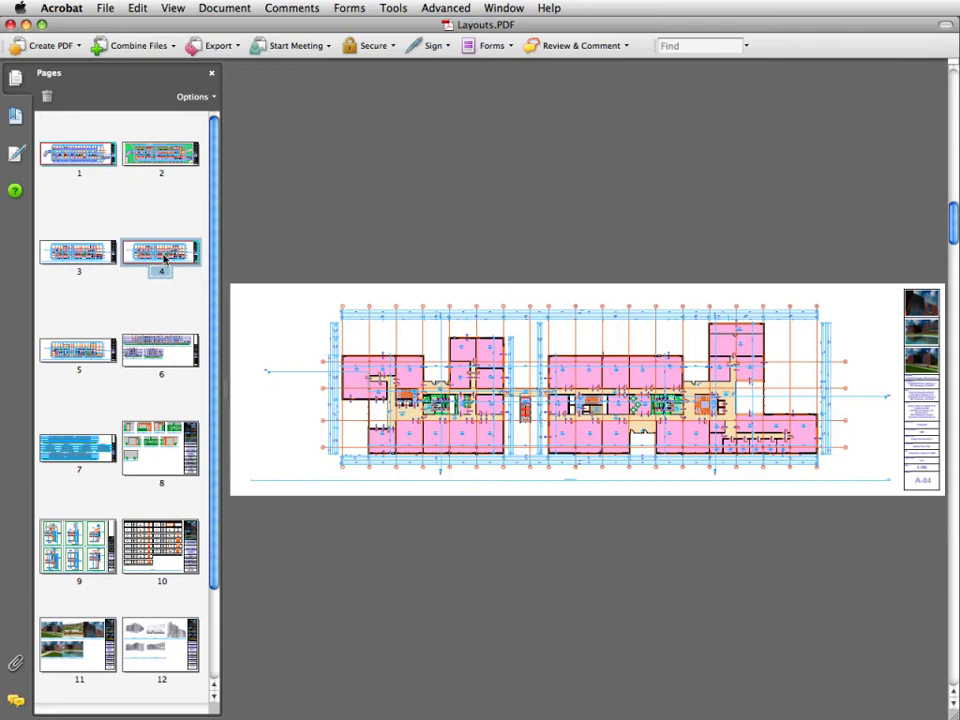
click(86, 350)
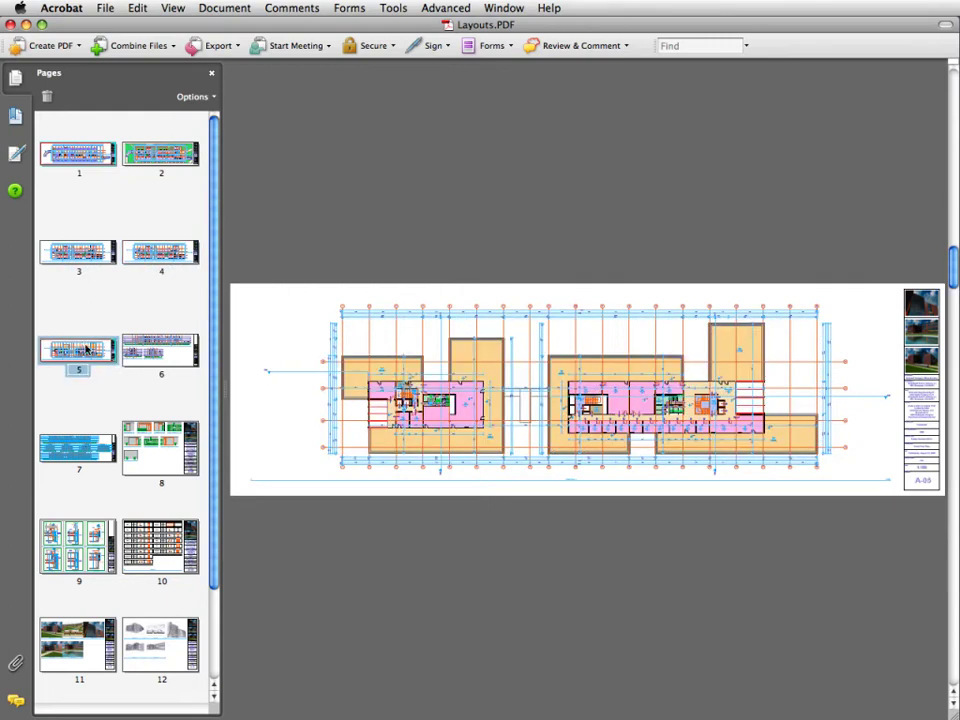
click(152, 352)
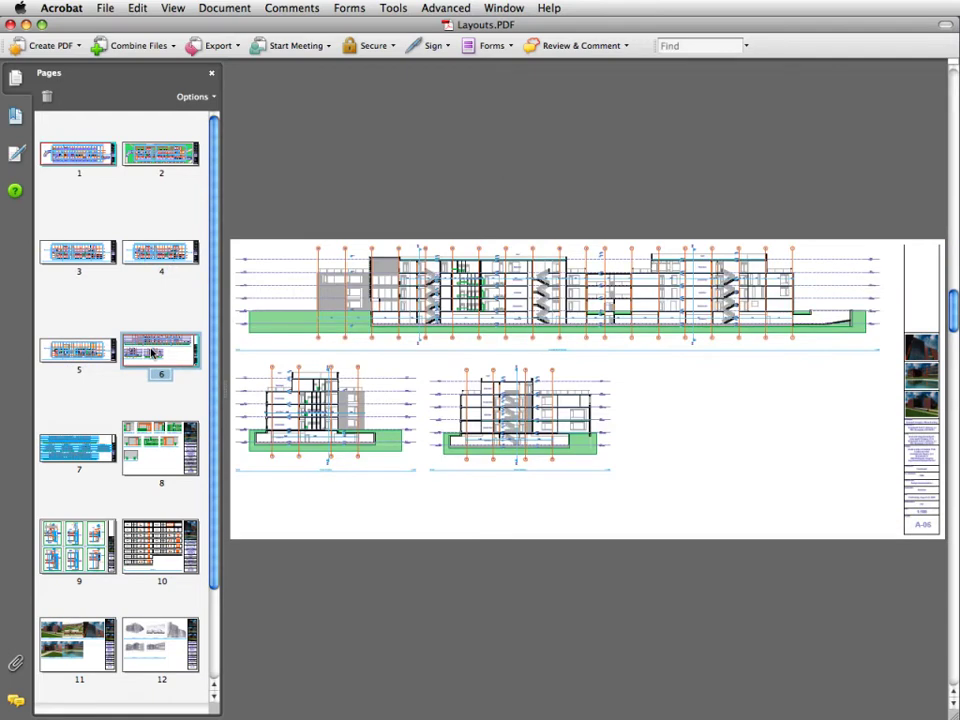
click(100, 443)
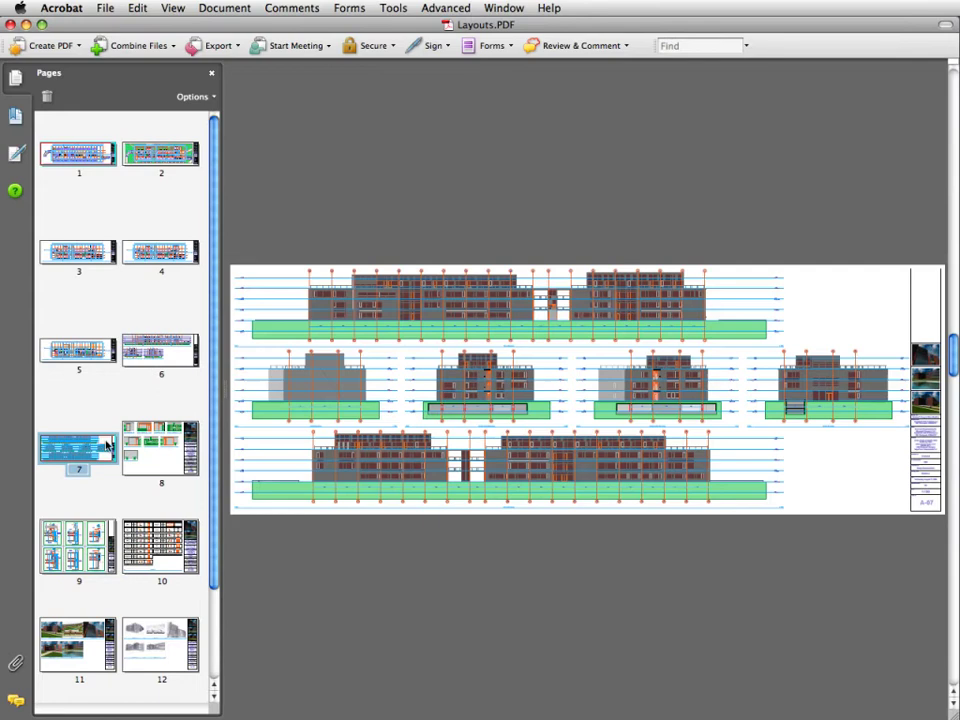
click(159, 453)
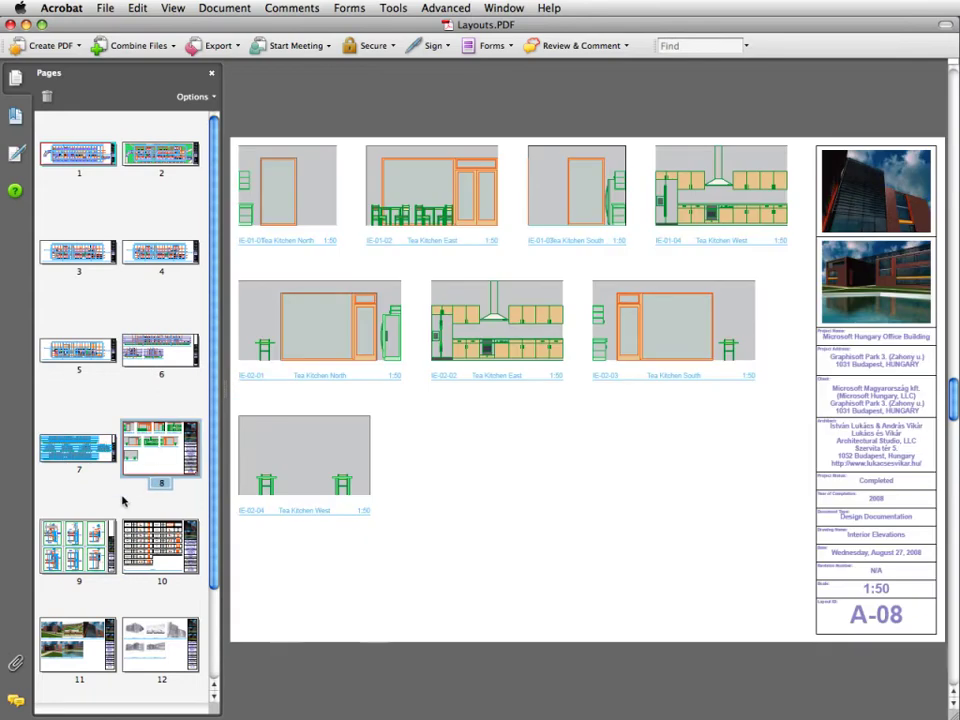
- Review sheets A-09 to A-13: details, door schedule, renderings, sketch renderings, ending on the staircase section
click(98, 536)
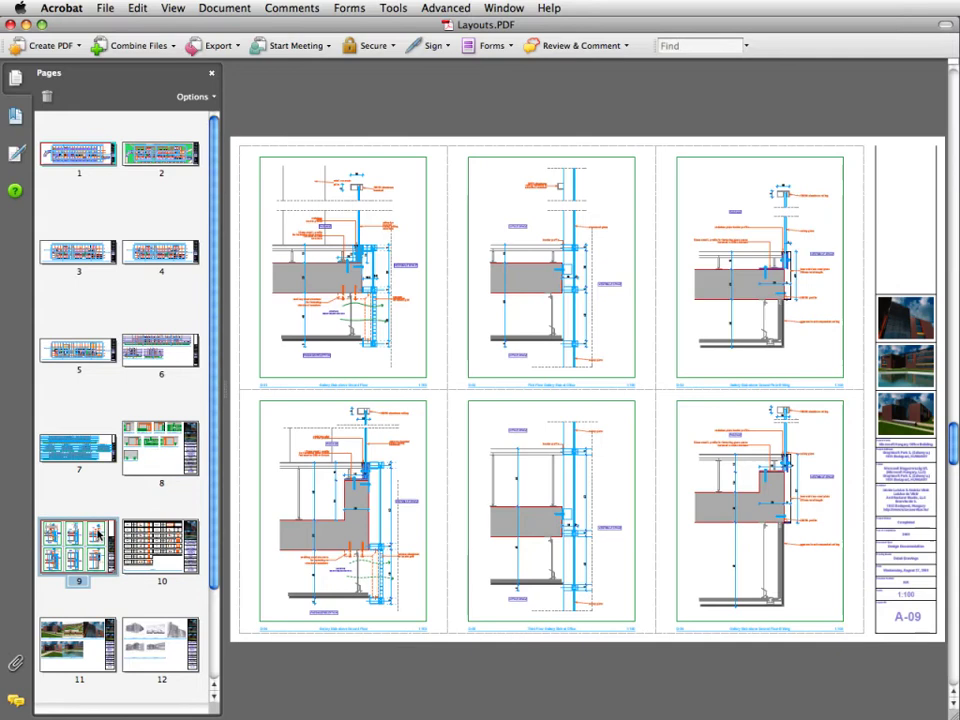
click(155, 541)
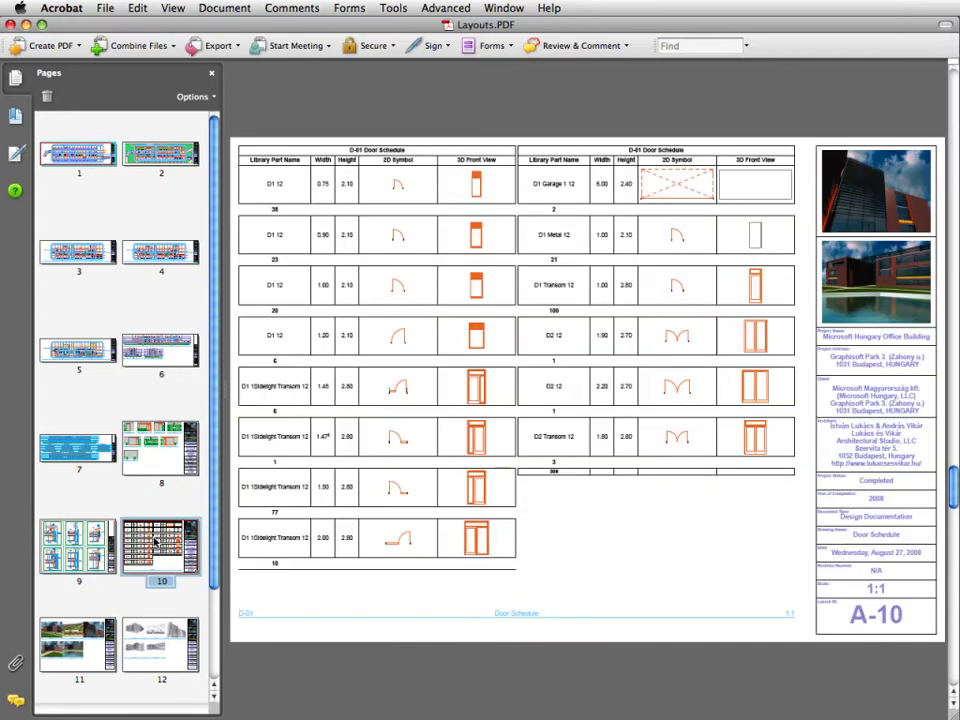
click(84, 632)
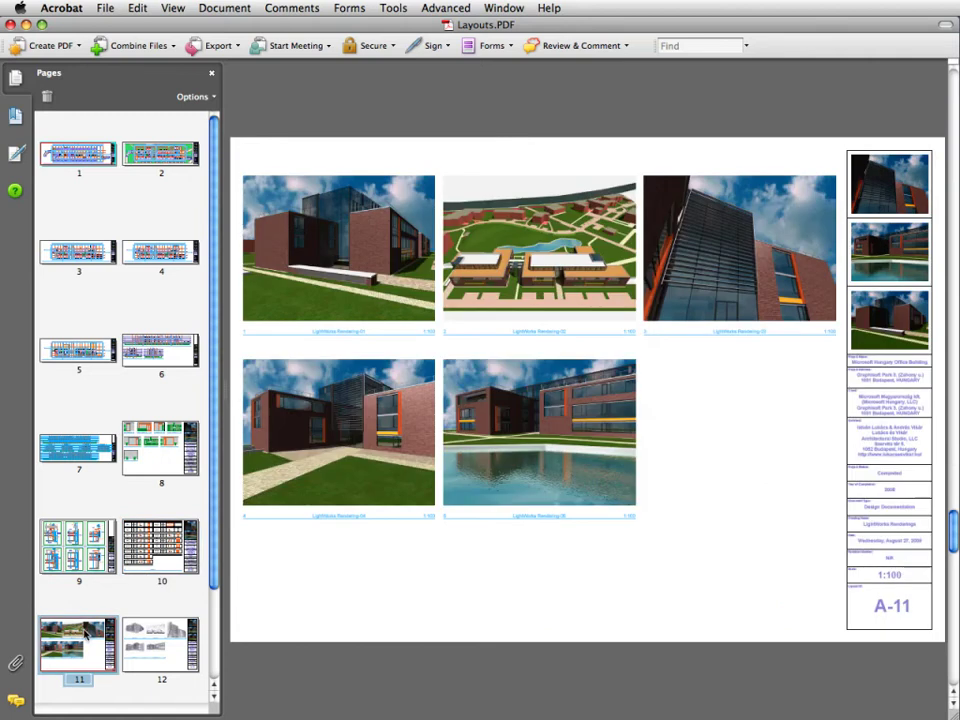
click(147, 641)
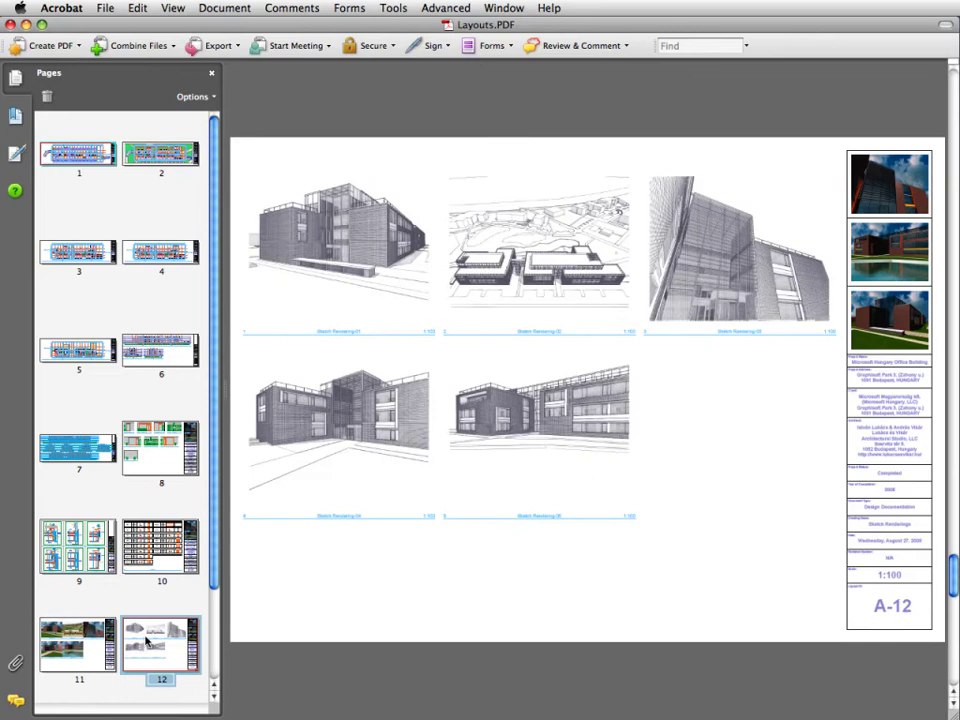
scroll(110, 640, down, 2)
click(90, 637)
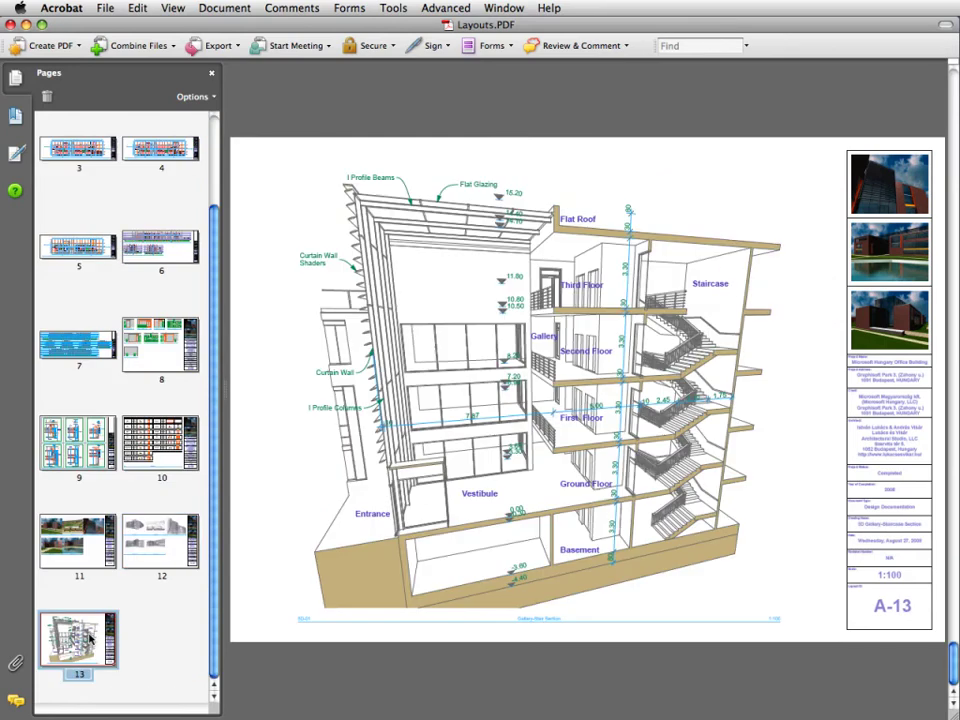